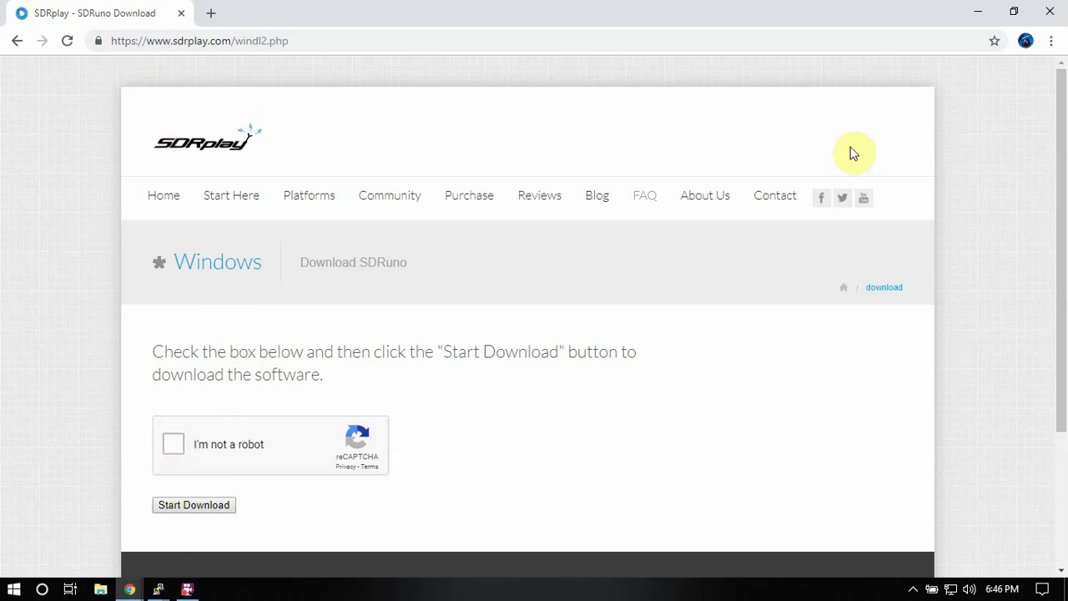
Step: Minimize the front window to uncover the Raspberry Pi terminal
click(977, 12)
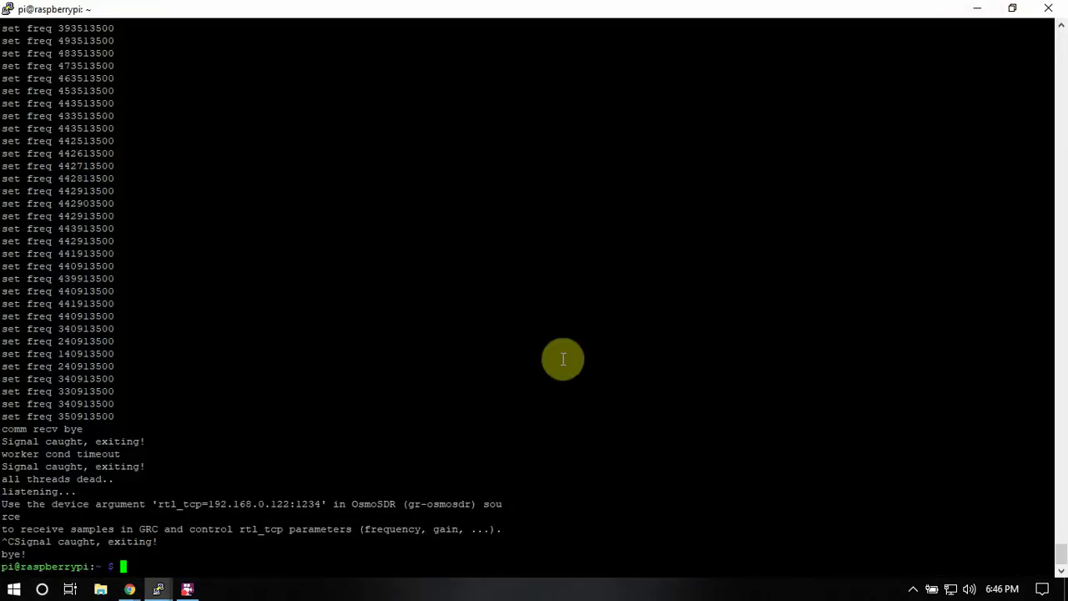
Step: Launch SDRuno from the desktop, dismiss its 'no RSPs found' error, and return to the Pi terminal
click(977, 11)
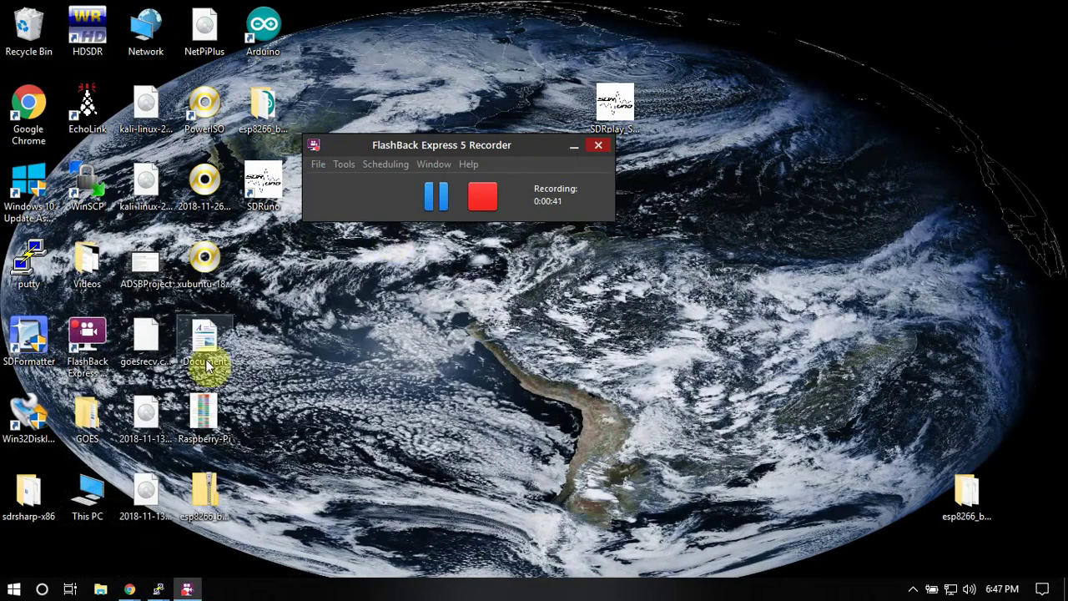
double_click(278, 194)
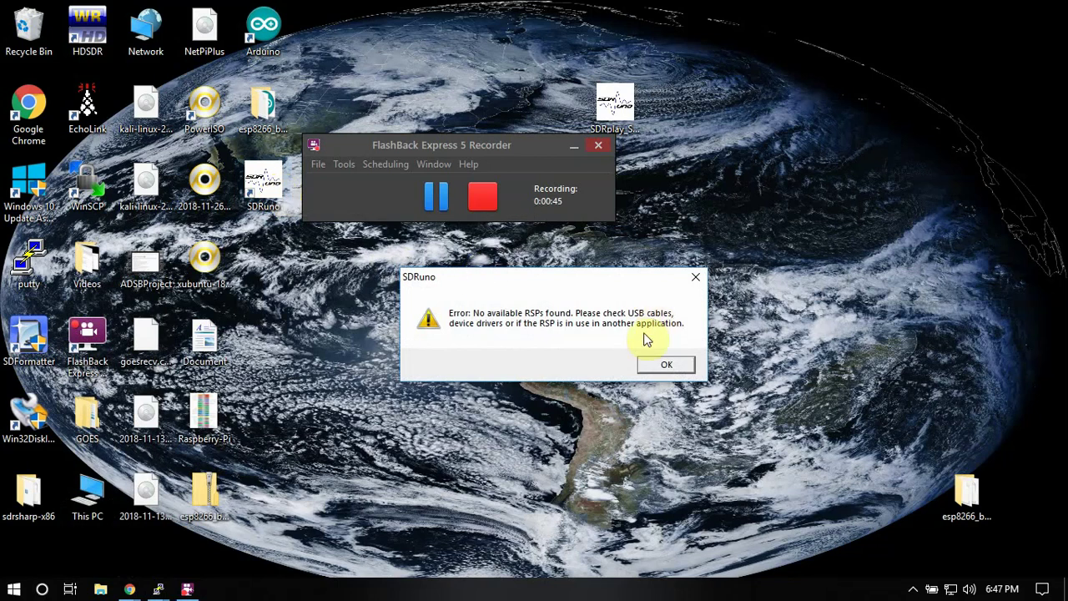
click(667, 364)
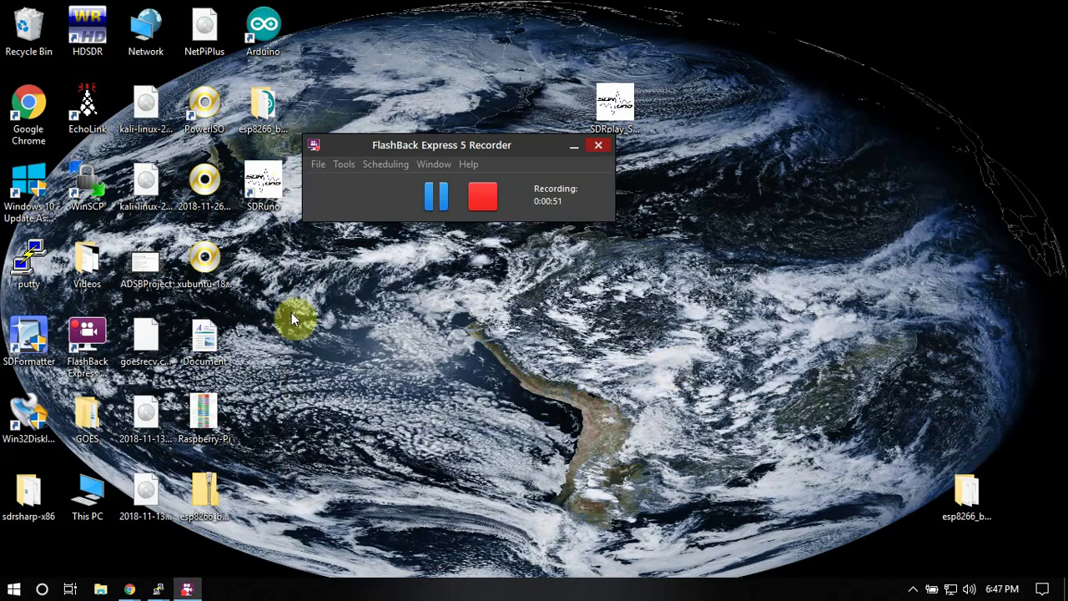
mouse_move(158, 588)
click(298, 529)
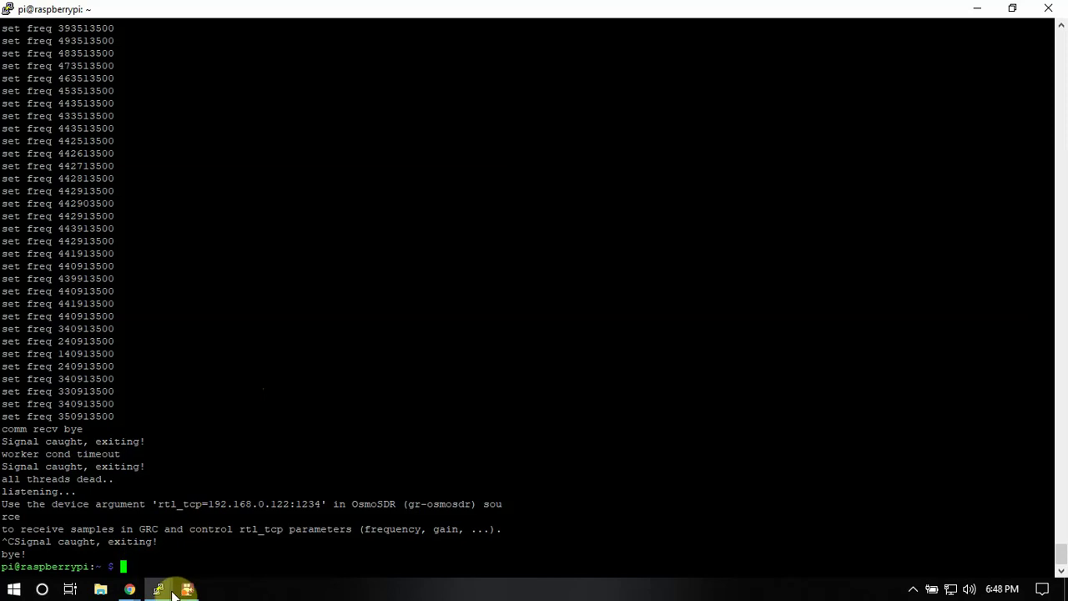
mouse_move(177, 586)
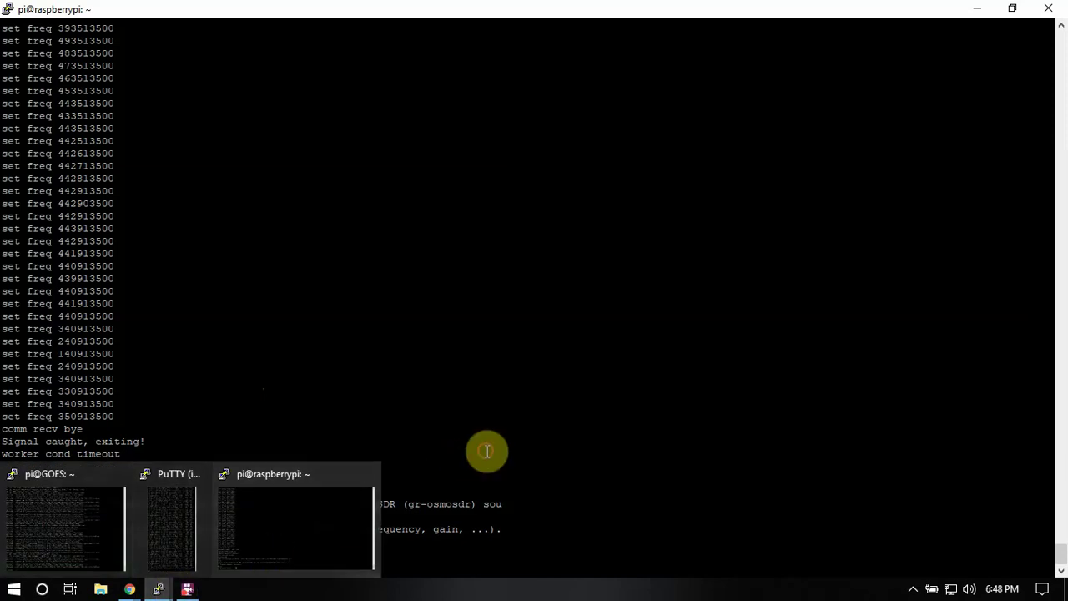
key(ctrl+c)
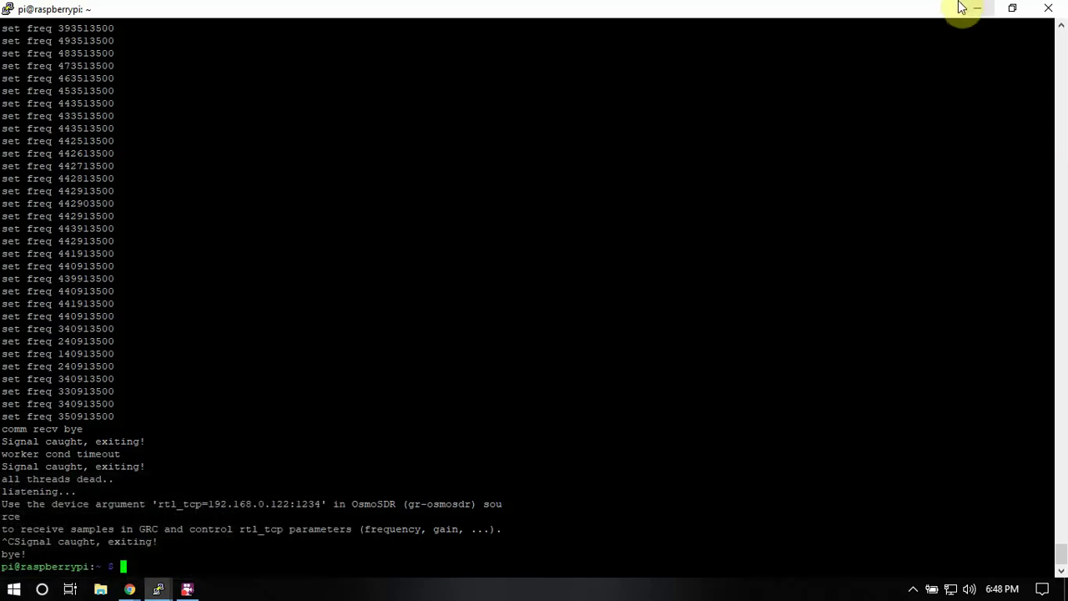
Step: Browse File Explorer to C:\Program Files (x86)\SDRplay\SDRuno
click(101, 590)
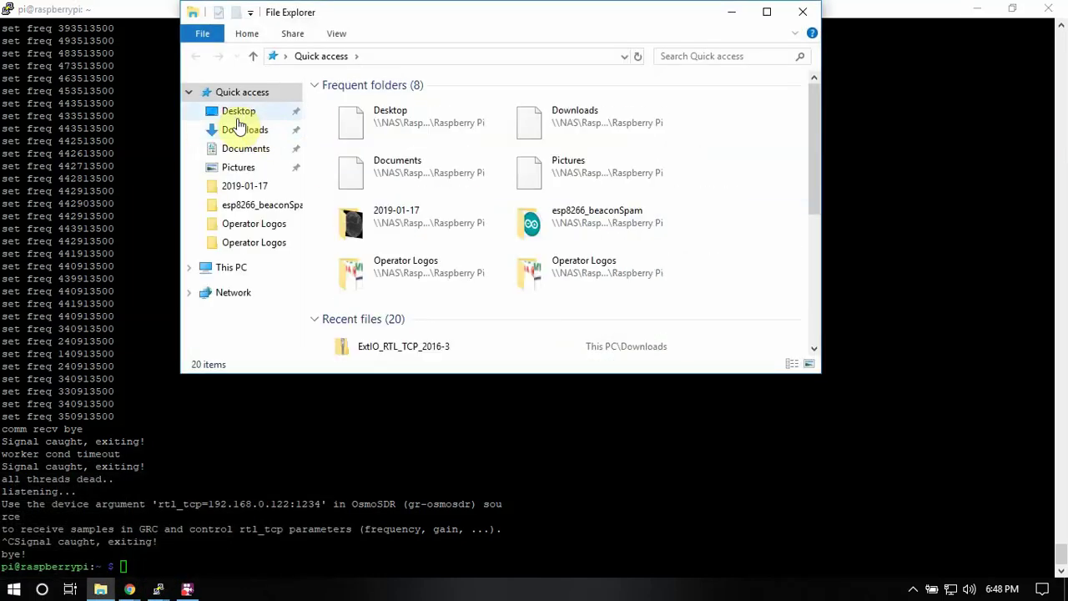
click(233, 268)
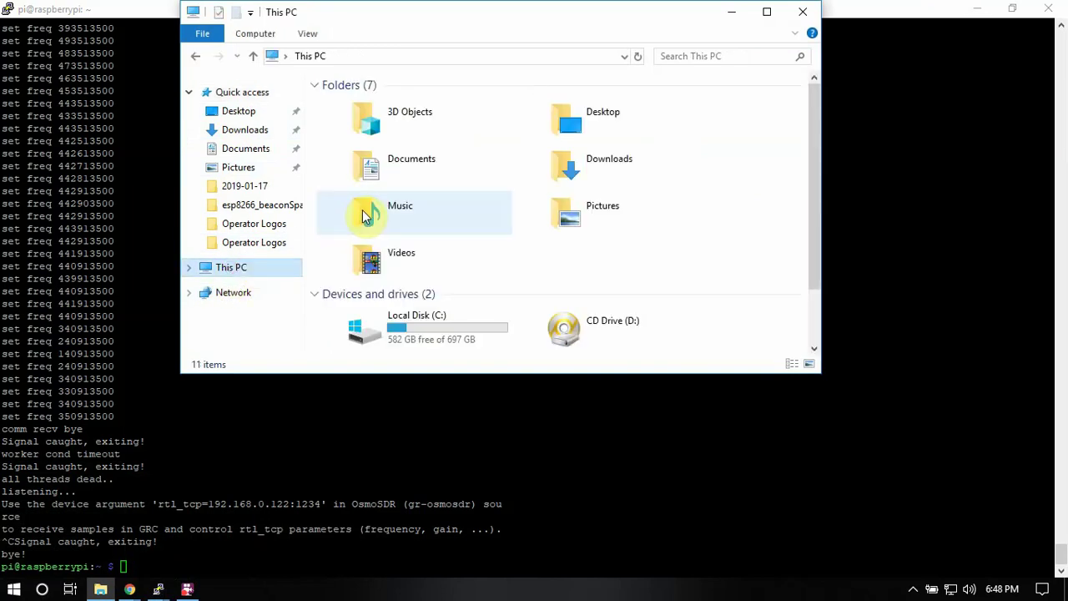
double_click(406, 332)
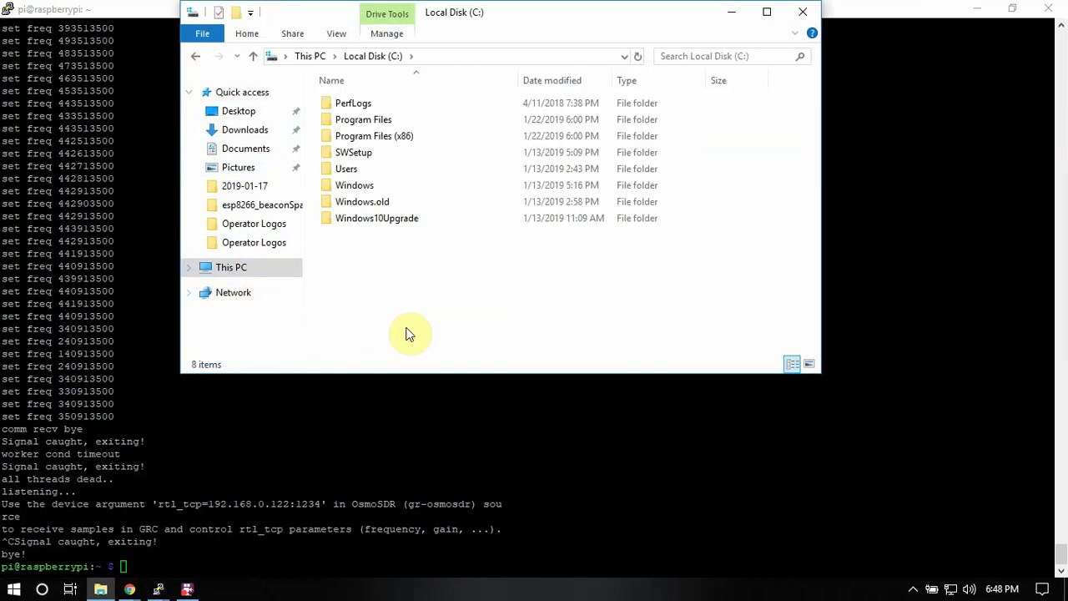
double_click(376, 138)
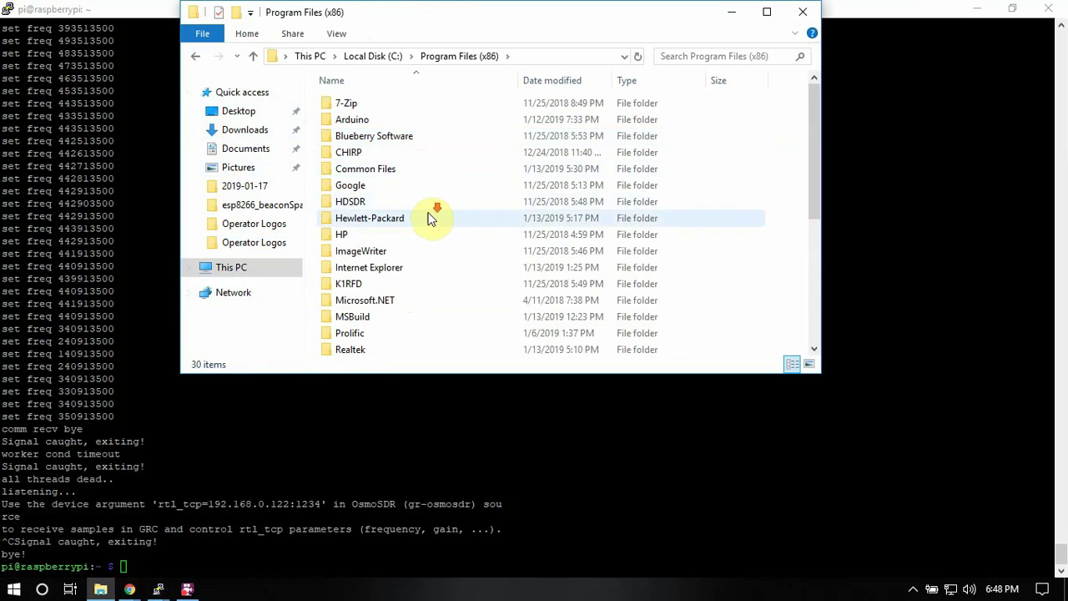
scroll(431, 217, down, 2)
scroll(431, 217, down, 2)
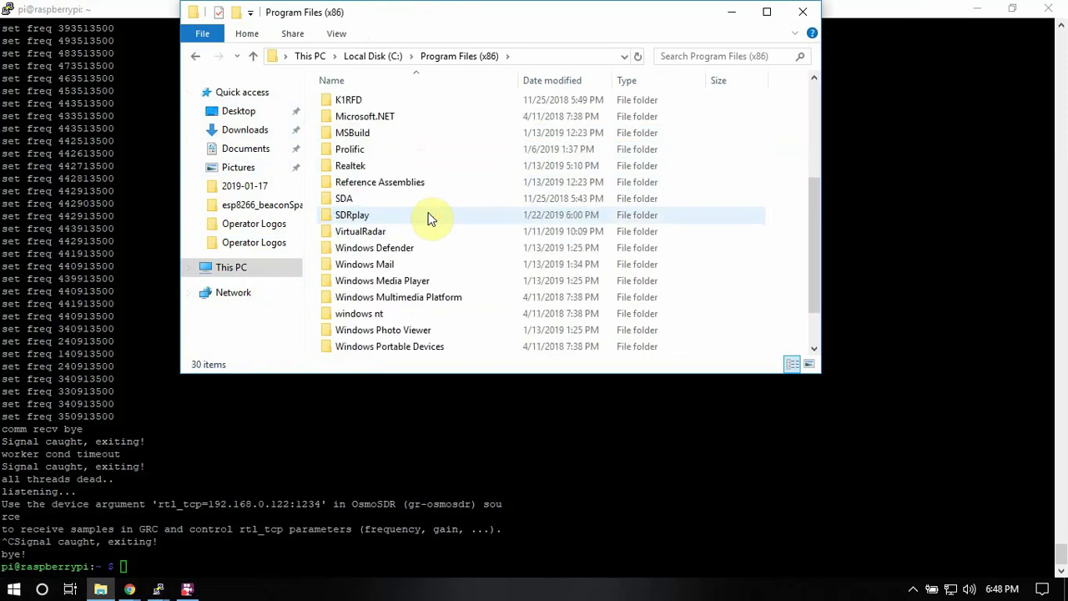
double_click(386, 217)
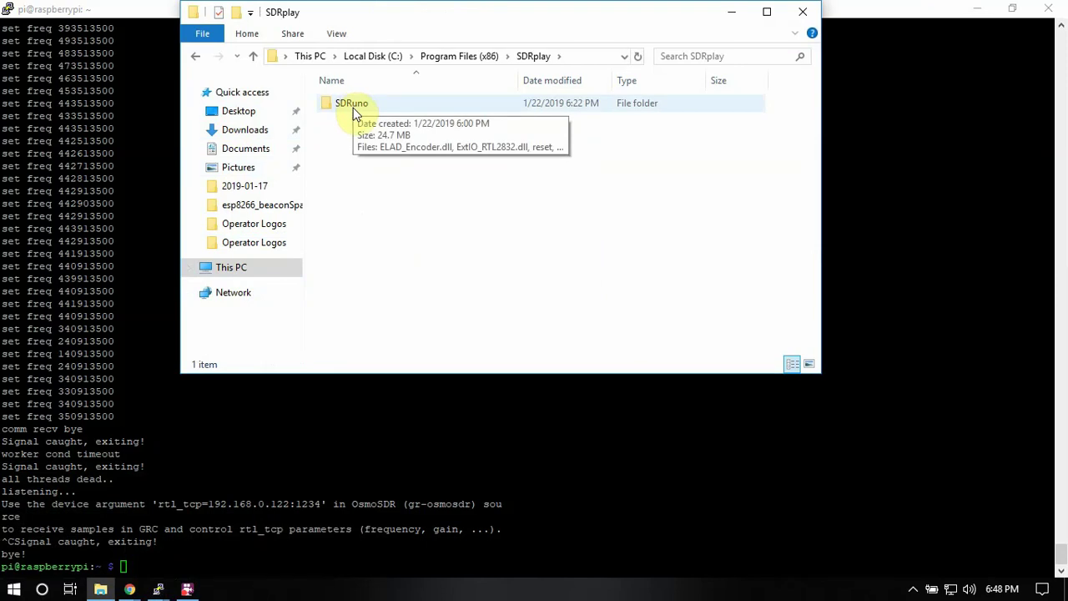
double_click(351, 106)
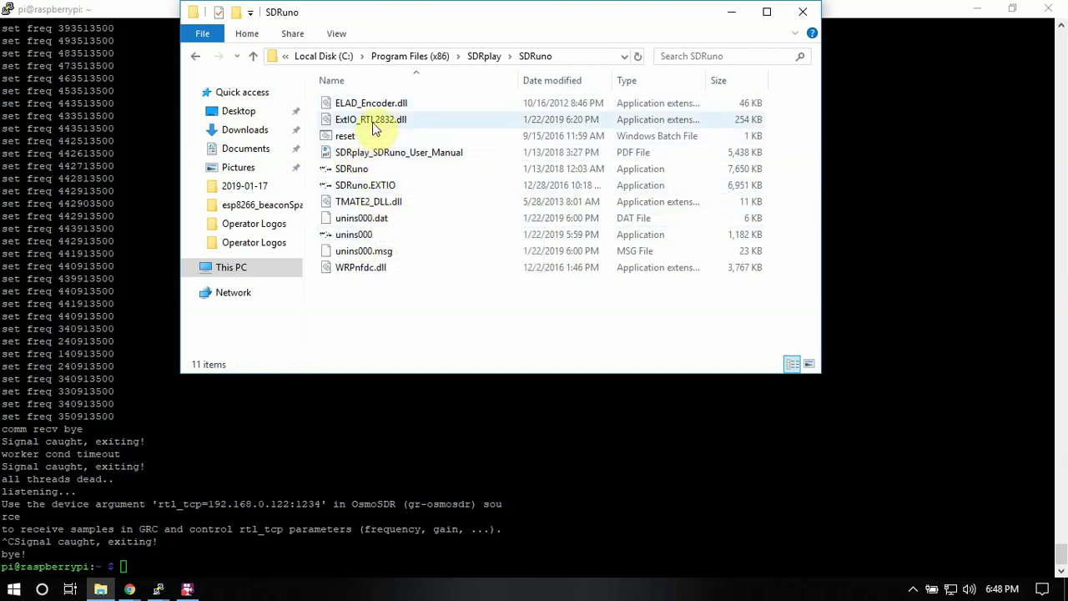
click(372, 122)
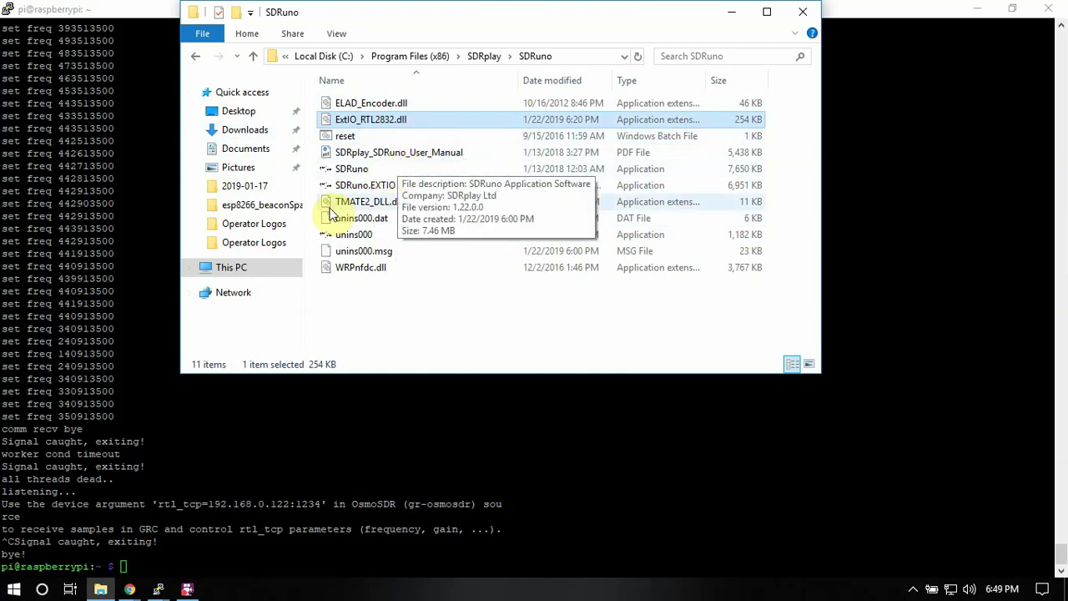
mouse_move(372, 192)
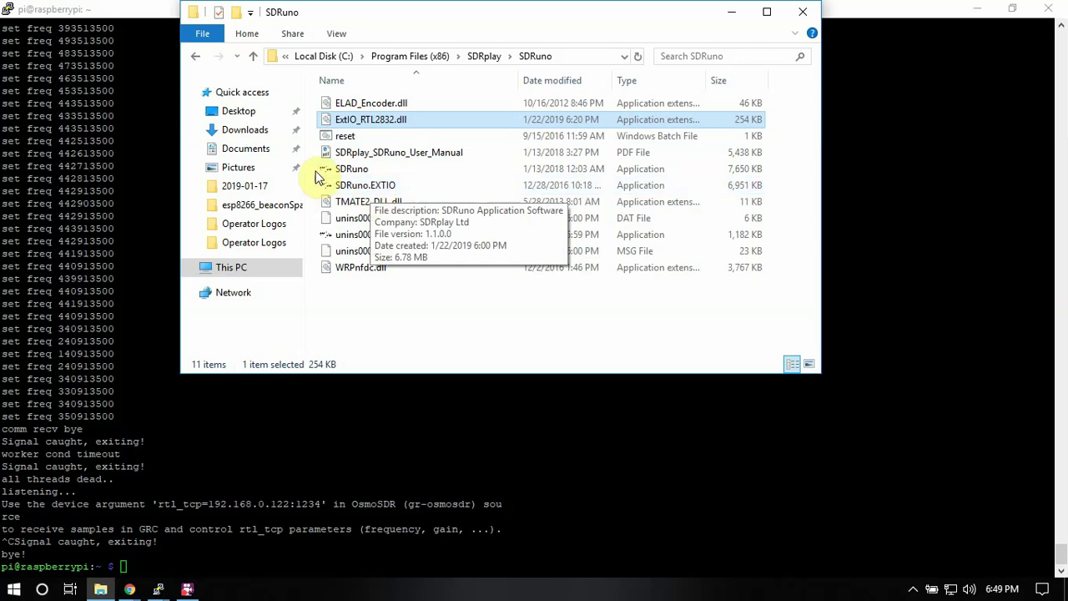
click(370, 170)
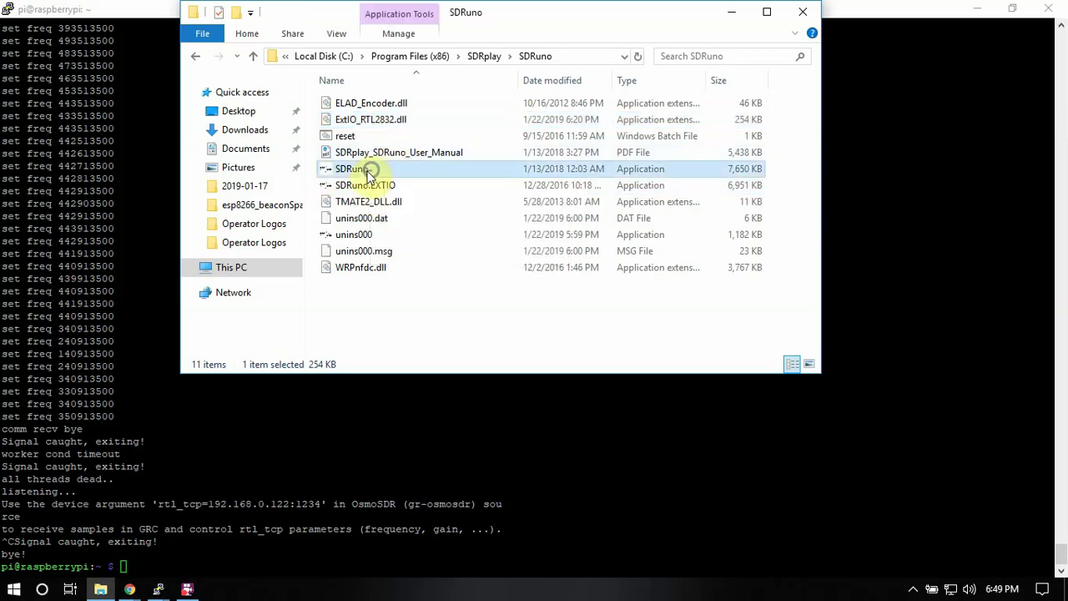
right_click(367, 172)
click(426, 201)
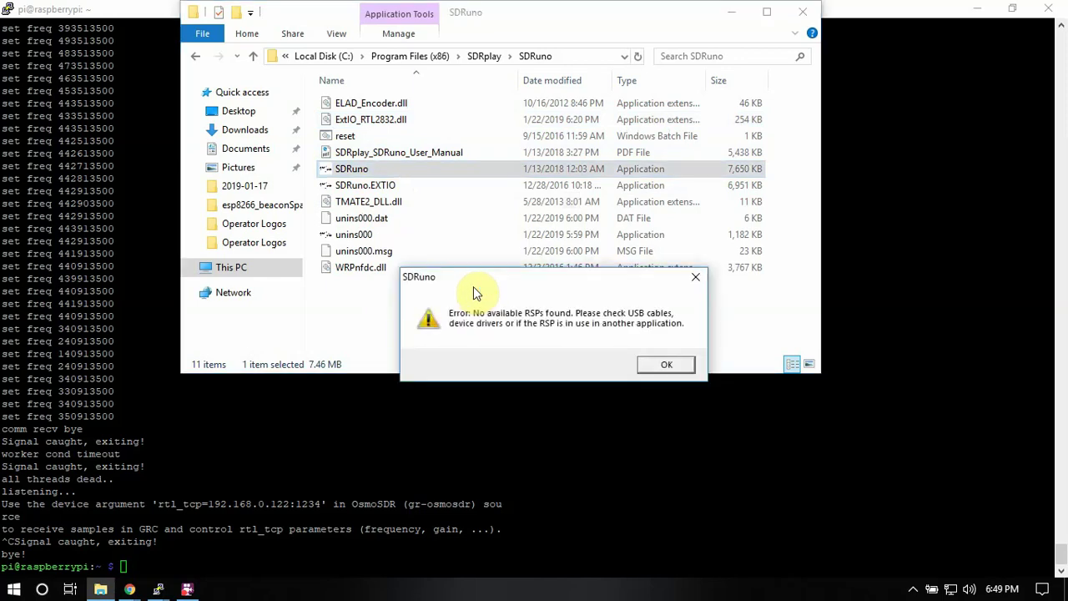
click(665, 364)
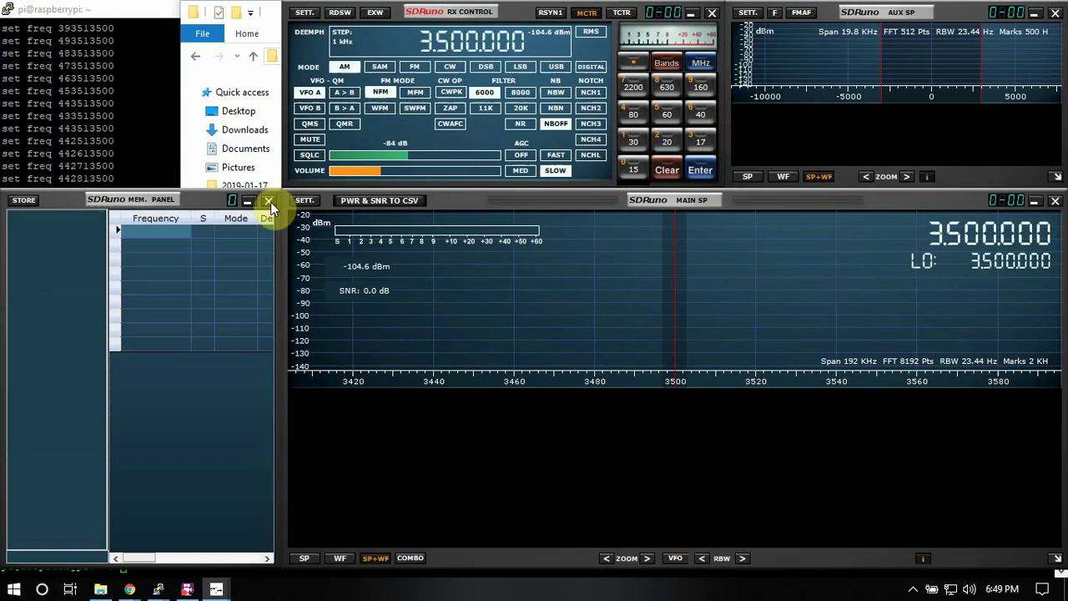
click(269, 201)
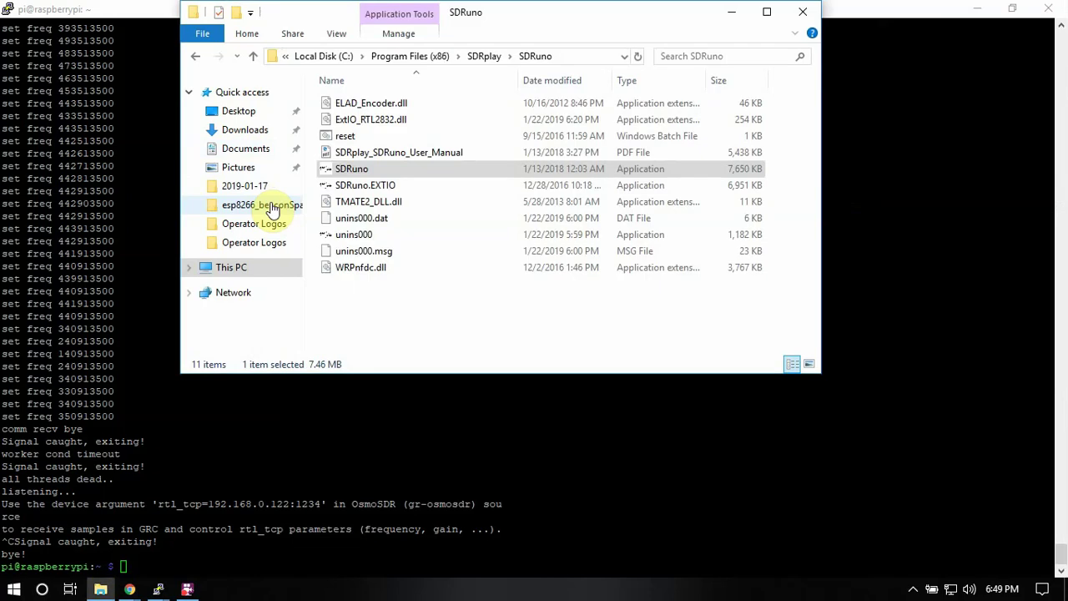
Step: Run SDRuno.EXTIO as administrator
click(364, 193)
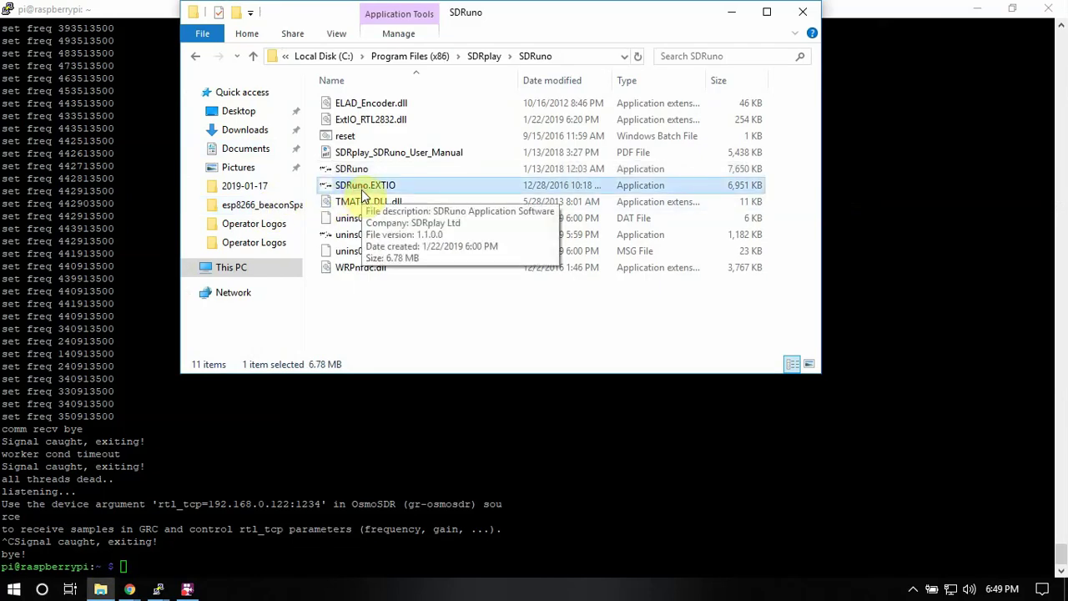
right_click(364, 193)
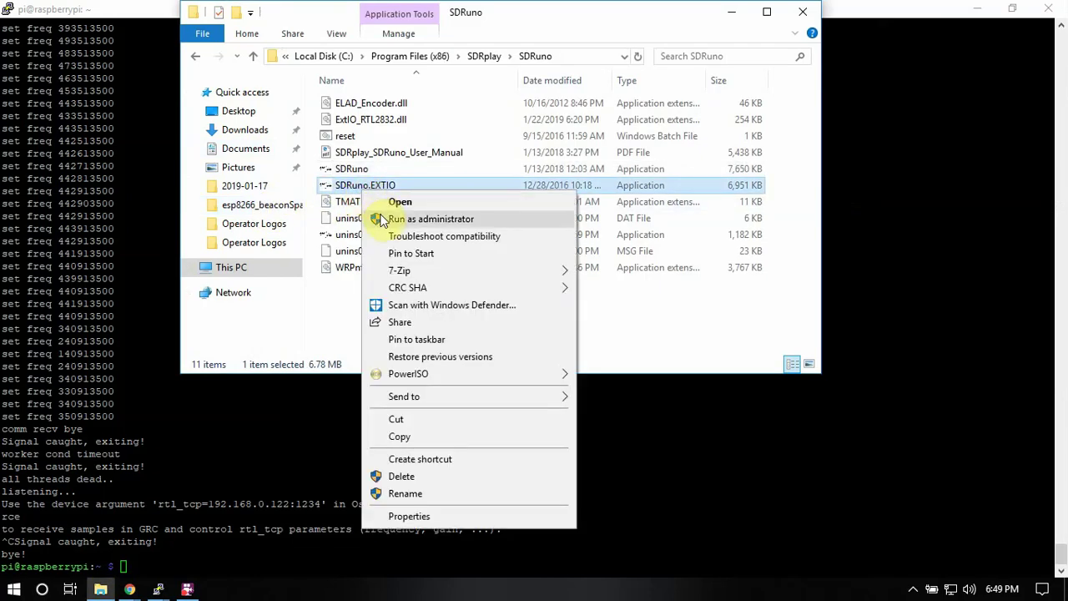
click(381, 219)
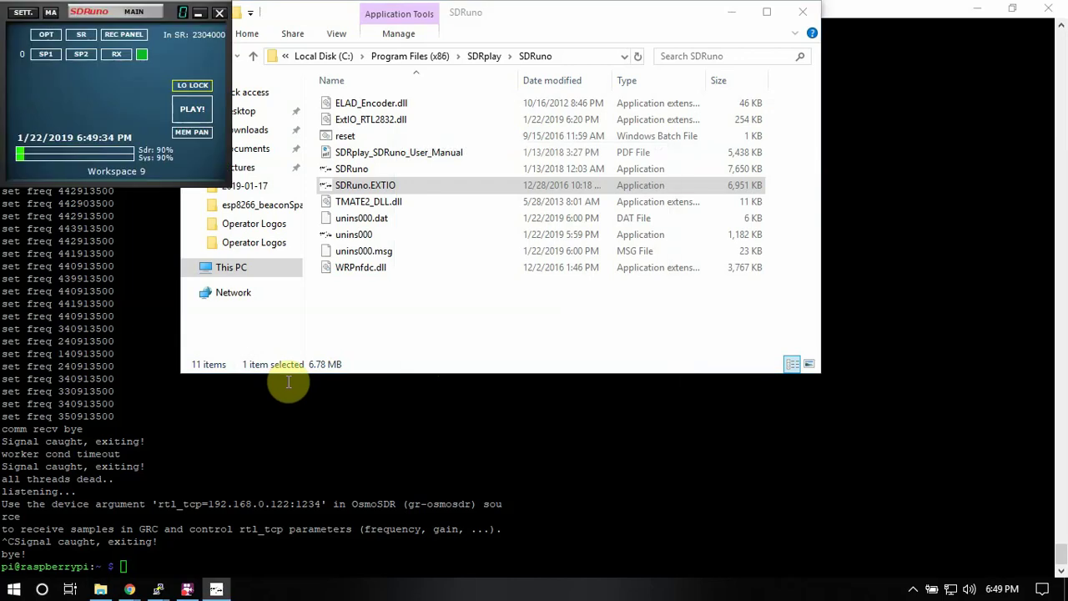
Step: Rerun the rtl_tcp server on 192.168.0.122 in the Pi terminal, then return to SDRuno
click(284, 432)
key(Up)
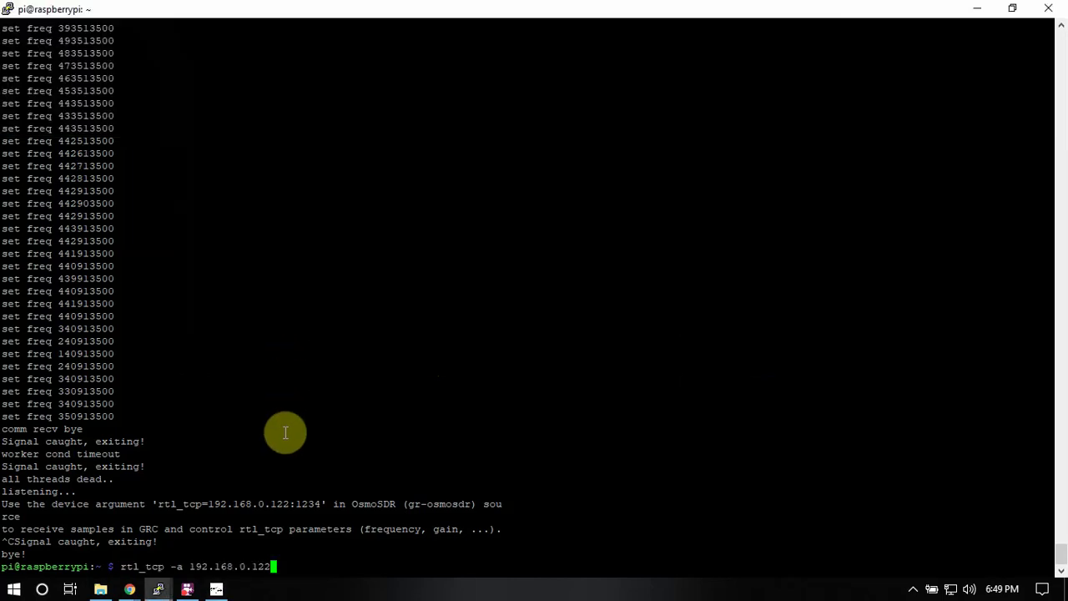
key(Return)
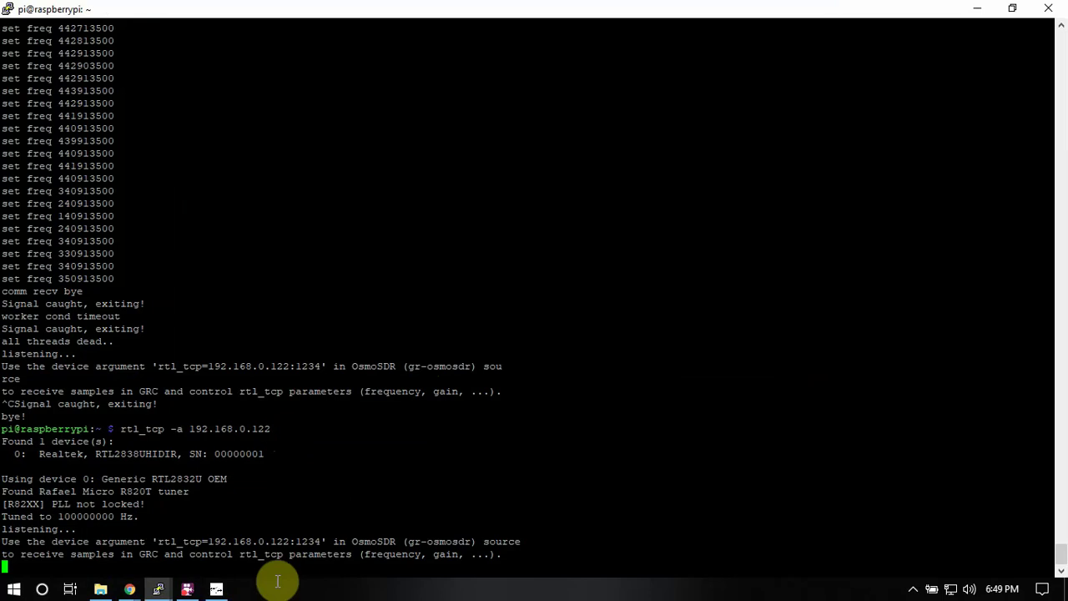
click(216, 589)
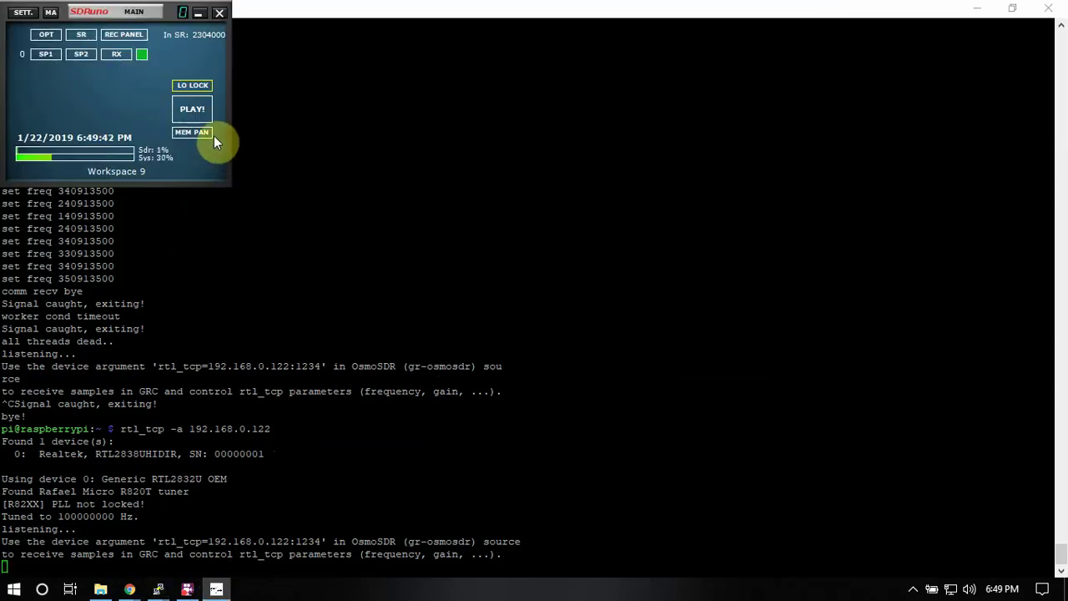
Step: Start playback and open the spectrum and RX control windows, arranging them on screen
click(205, 113)
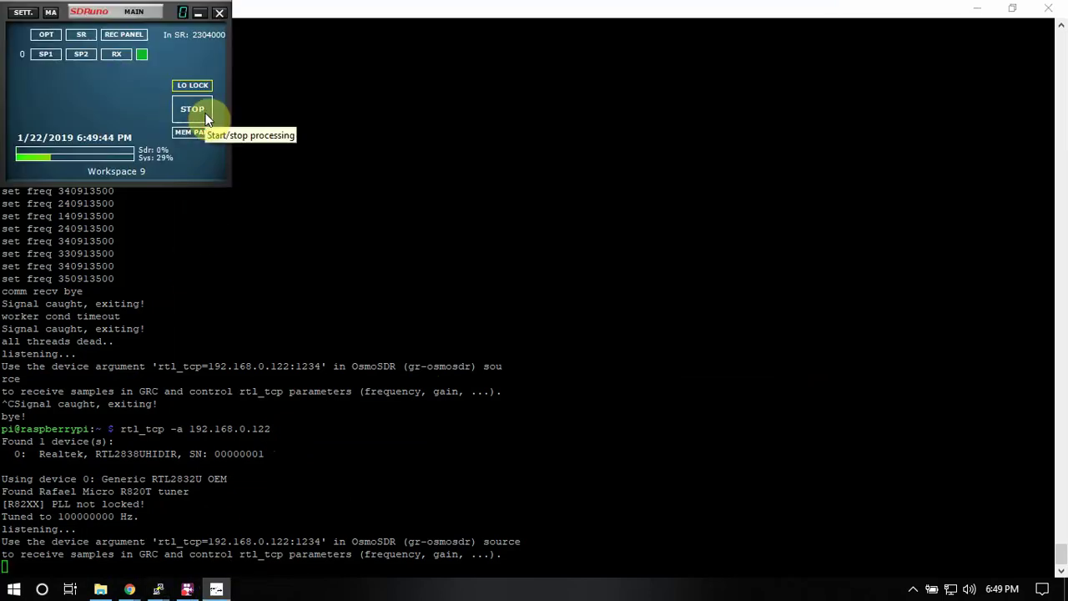
click(59, 55)
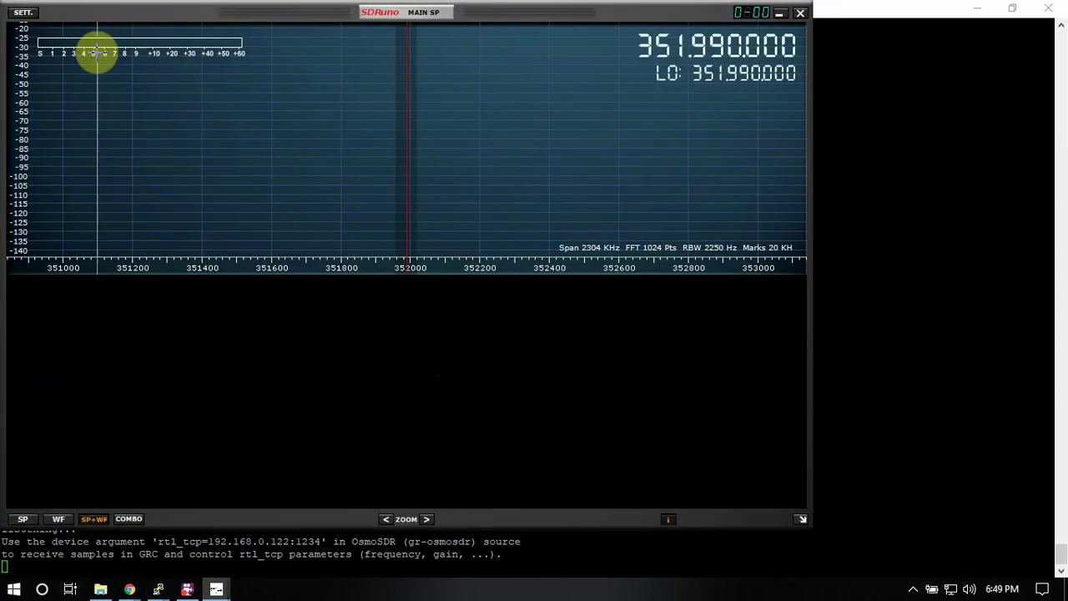
drag(137, 13, 449, 30)
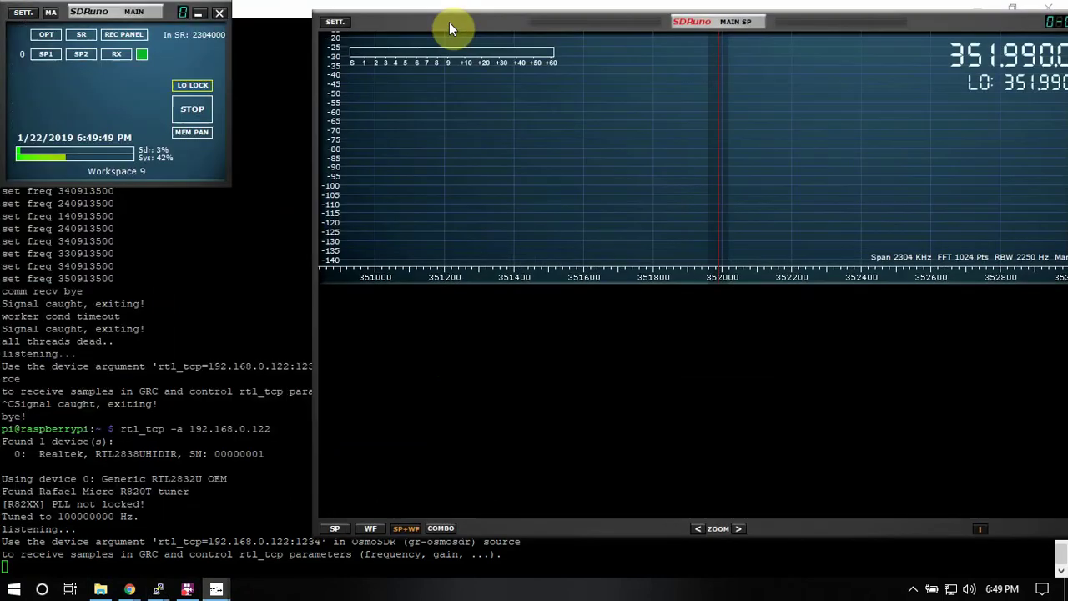
click(116, 54)
drag(218, 13, 621, 272)
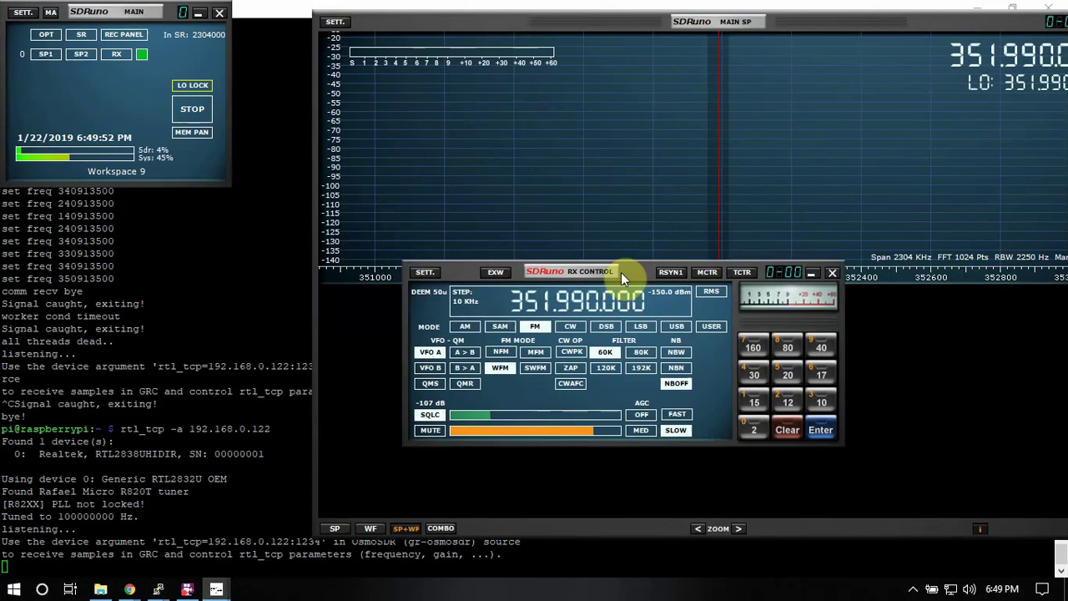
Step: Open and close the recorder window, then go to SETT. to choose the input
click(73, 36)
click(128, 36)
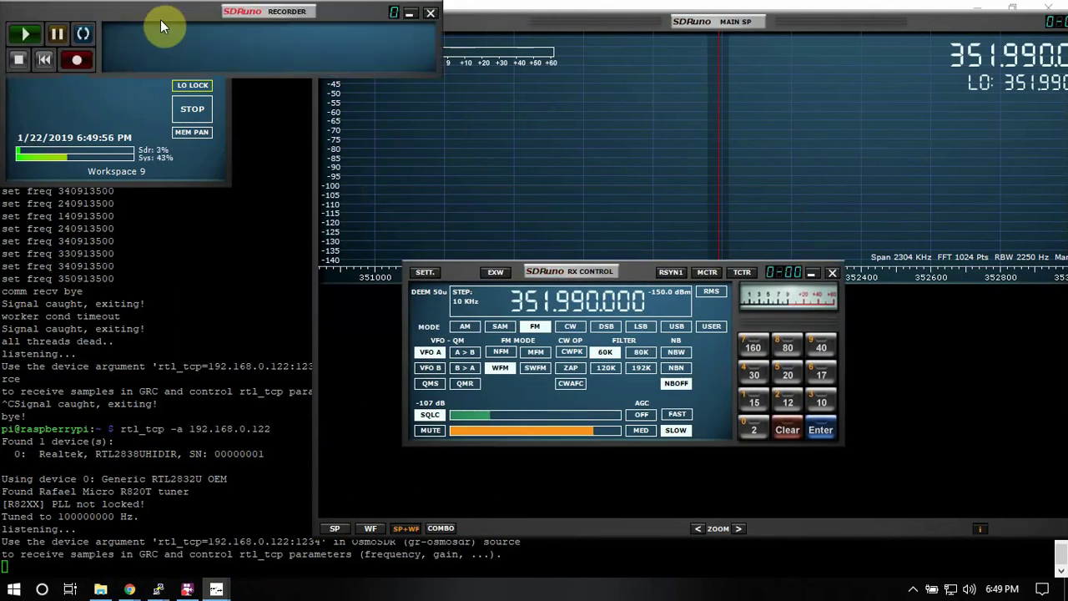
click(430, 15)
click(23, 12)
Step: Select the Realtek RTL2832 input to bring up the ExtIO_RTL_TCP settings dialog
mouse_move(62, 28)
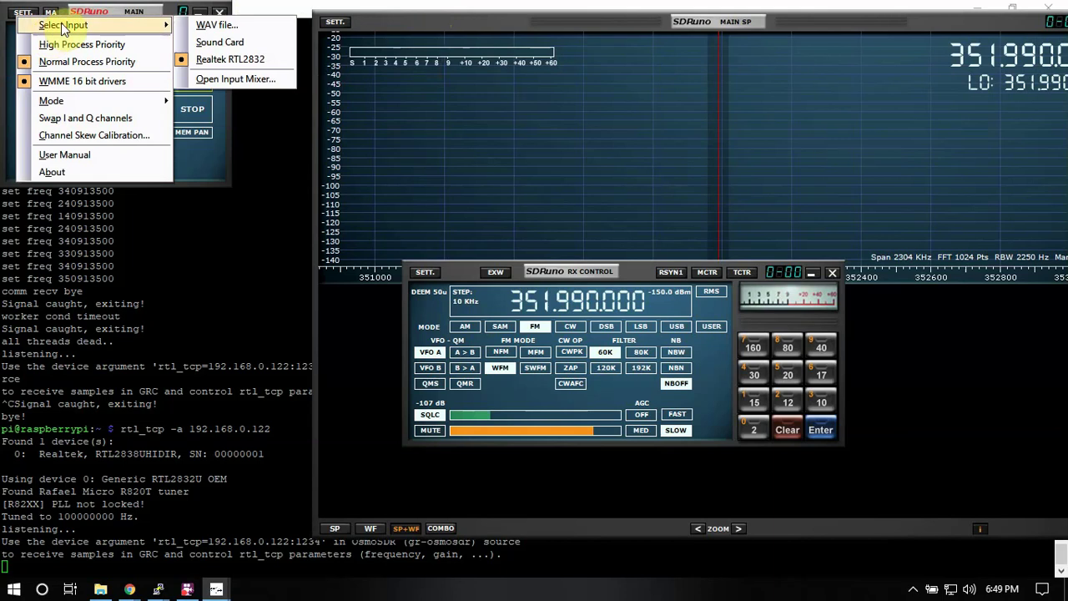
click(227, 60)
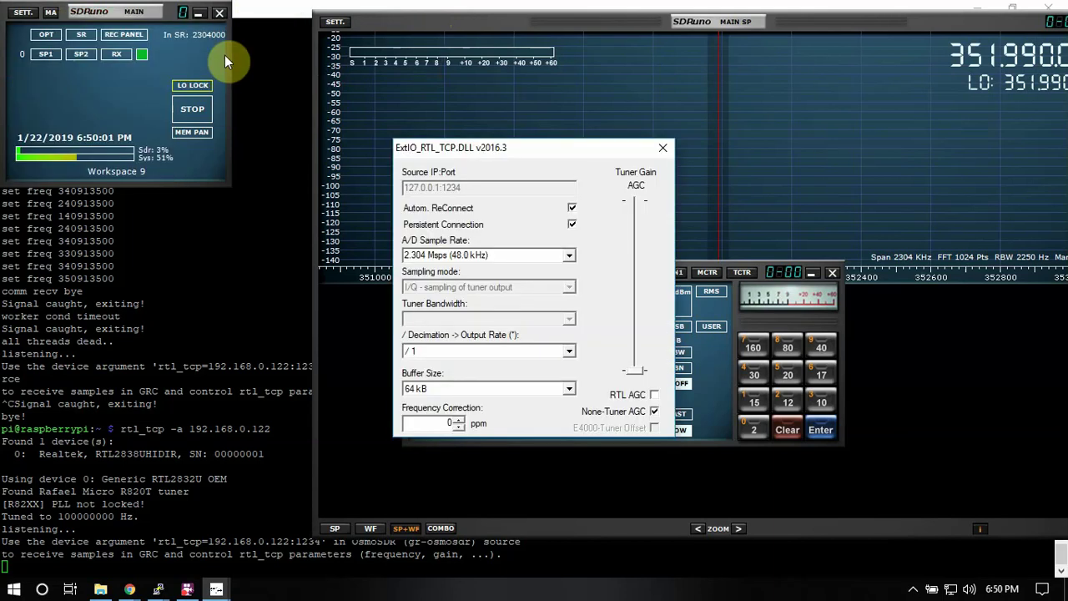
click(45, 35)
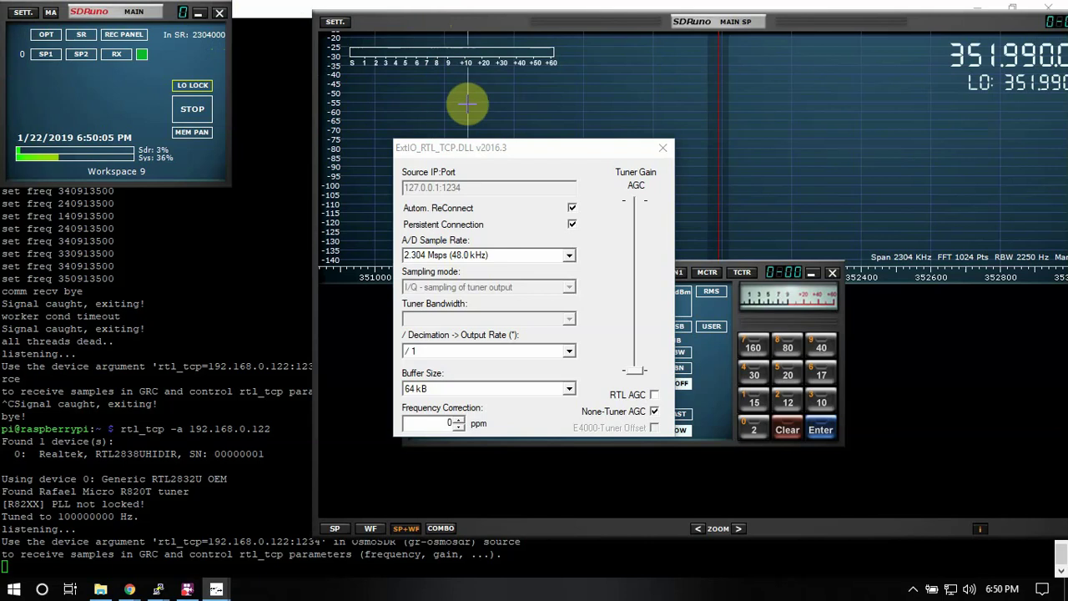
click(486, 152)
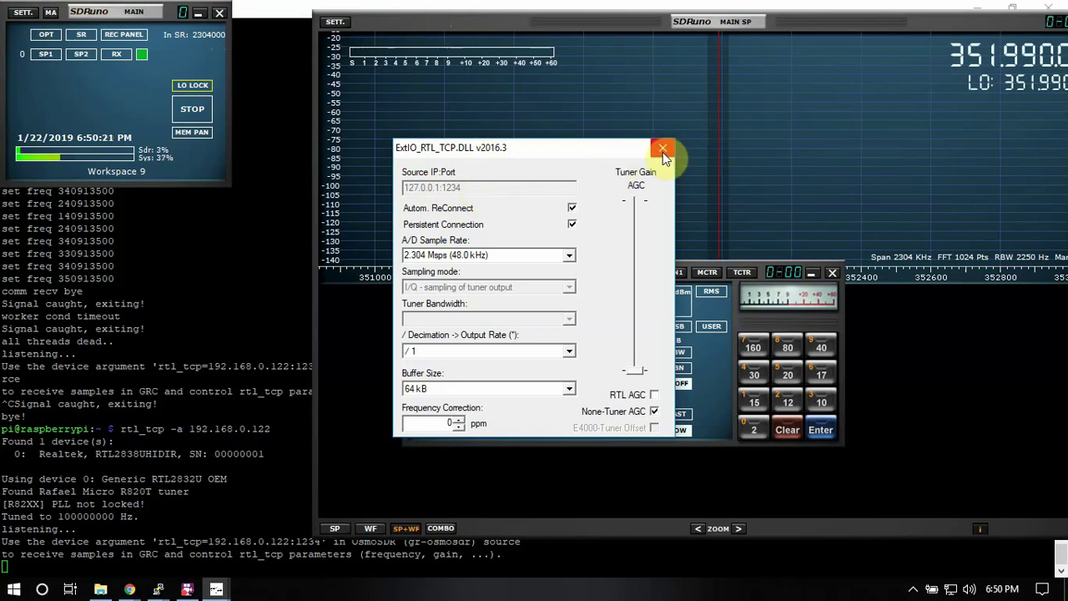
Step: Stop processing, set the source IP to 192.168.0.122 and tuner gain to 19.7 dB
click(190, 113)
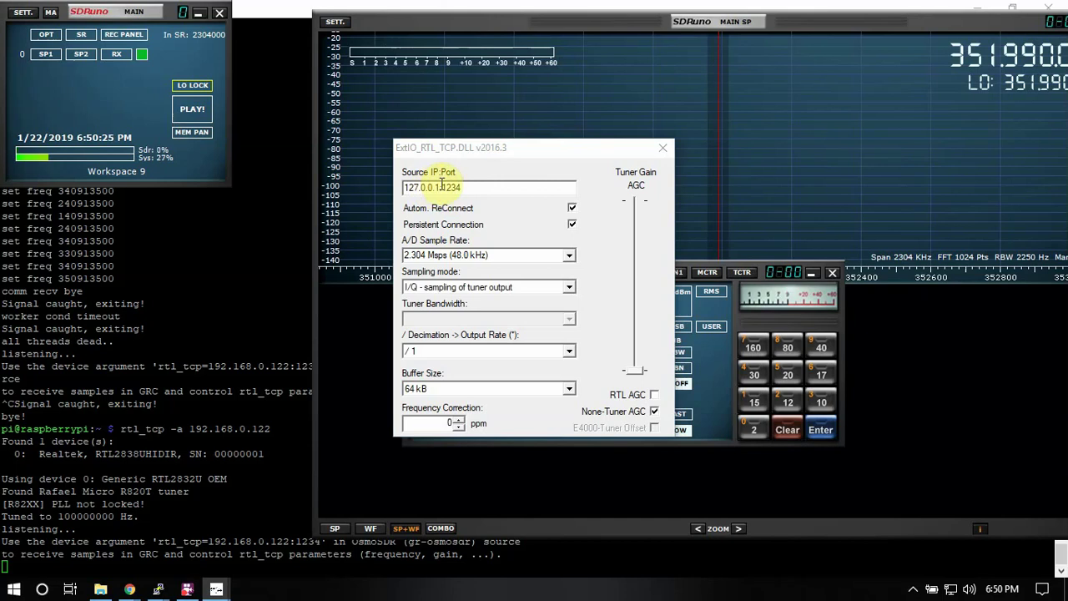
drag(441, 184, 368, 184)
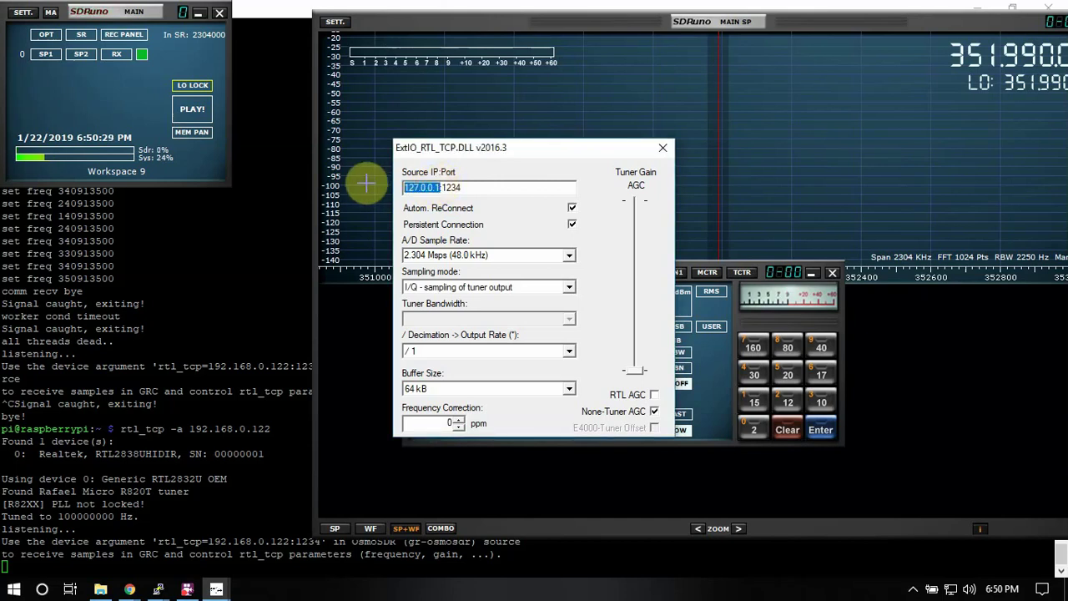
text(192.168.0.122)
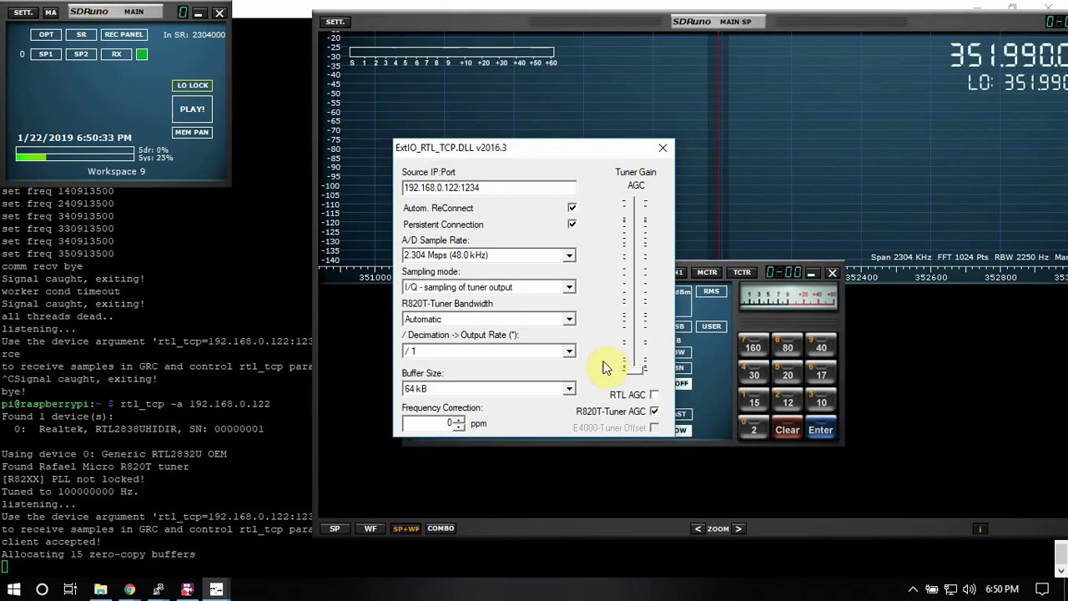
click(634, 364)
drag(632, 369, 635, 308)
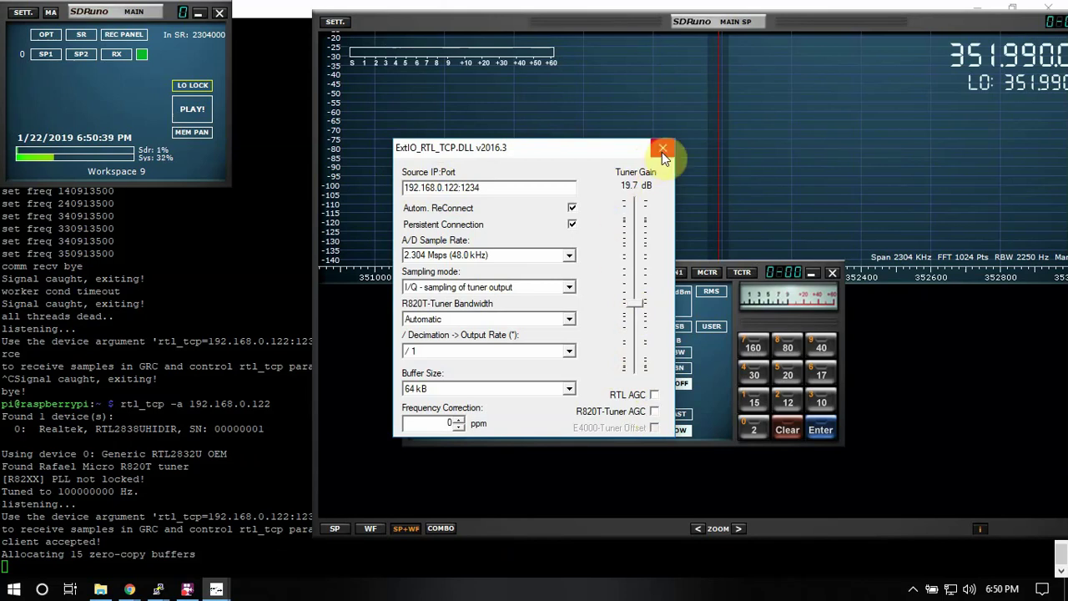
Step: Keep the 2.304 Msps sample rate, close the dialog and restart playback
click(569, 255)
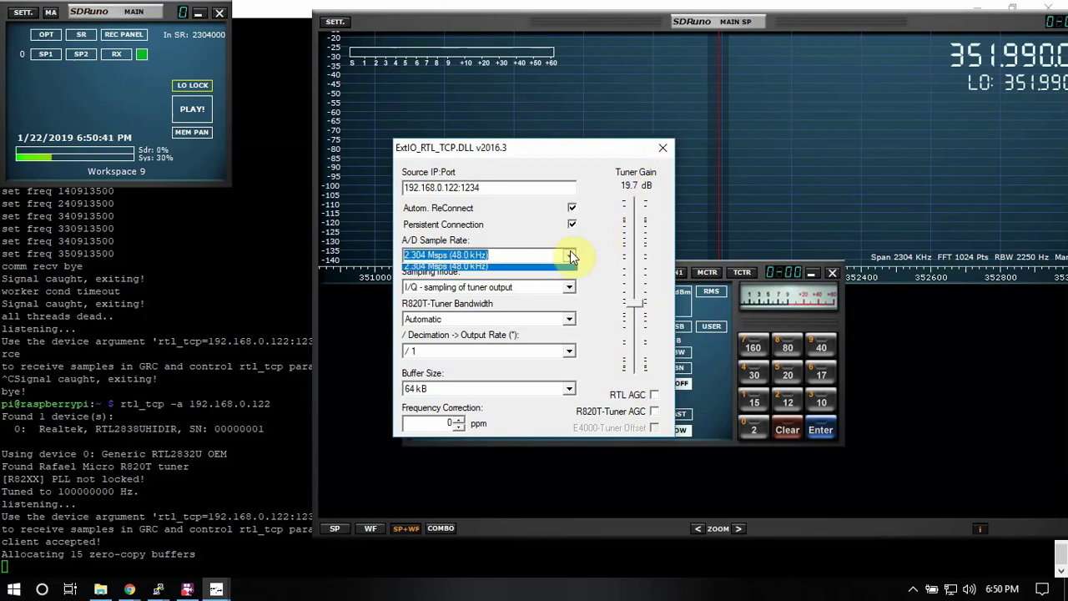
click(579, 254)
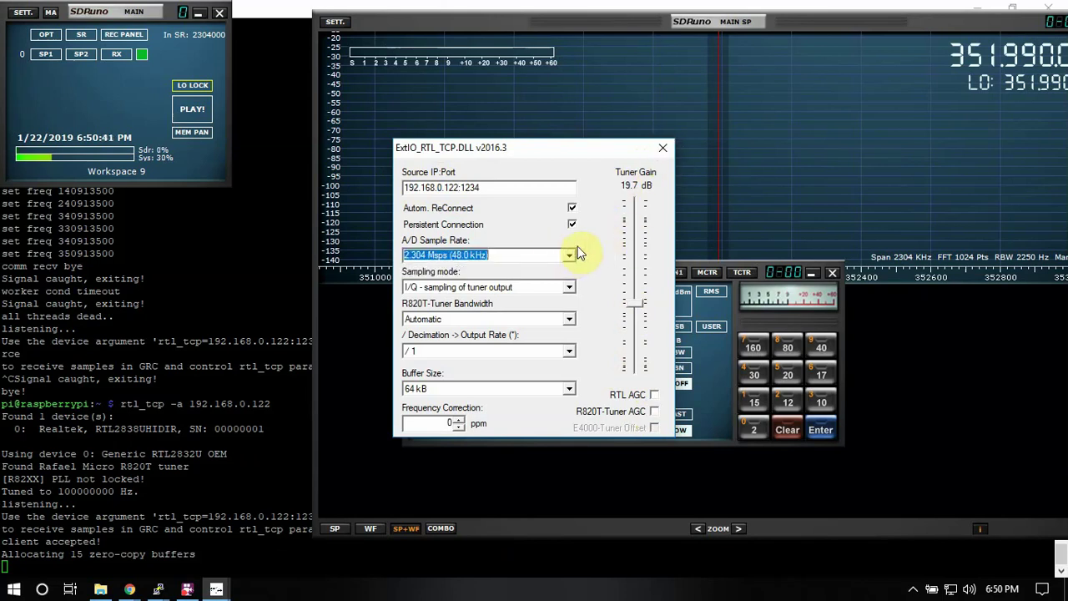
click(661, 150)
click(204, 108)
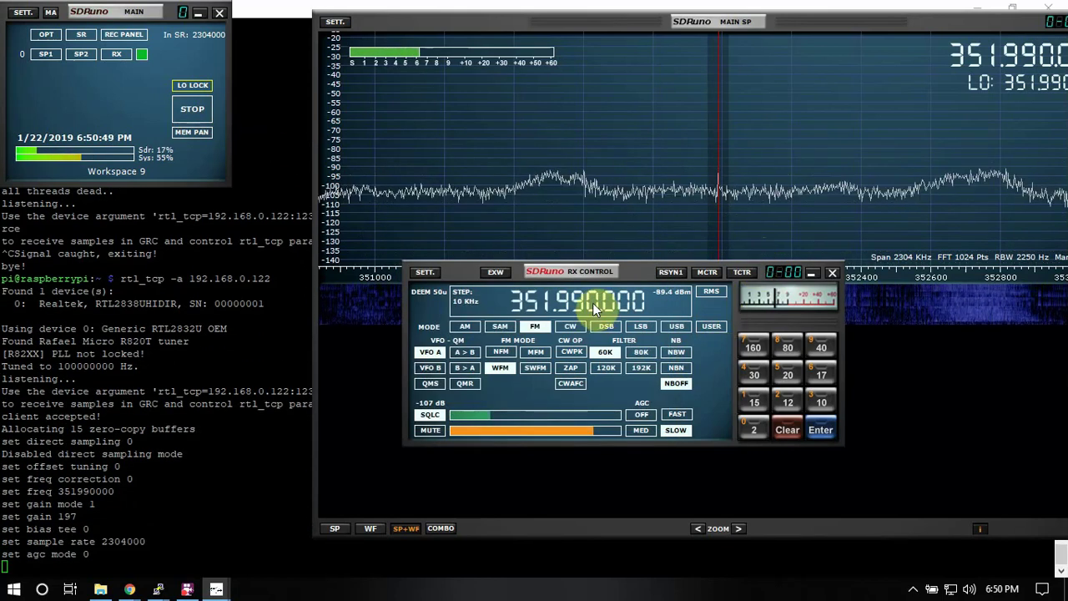
Step: Scroll the frequency digits to retune the FM receiver from 443.187 MHz to exactly 443.700 MHz
scroll(589, 304, down, 1)
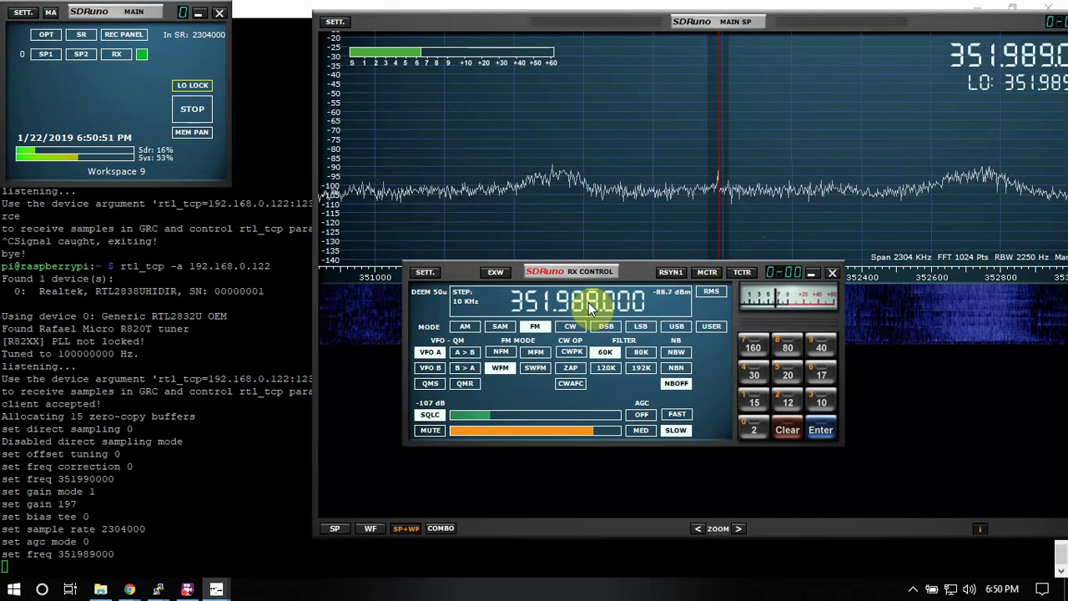
scroll(589, 302, down, 2)
scroll(518, 305, down, 1)
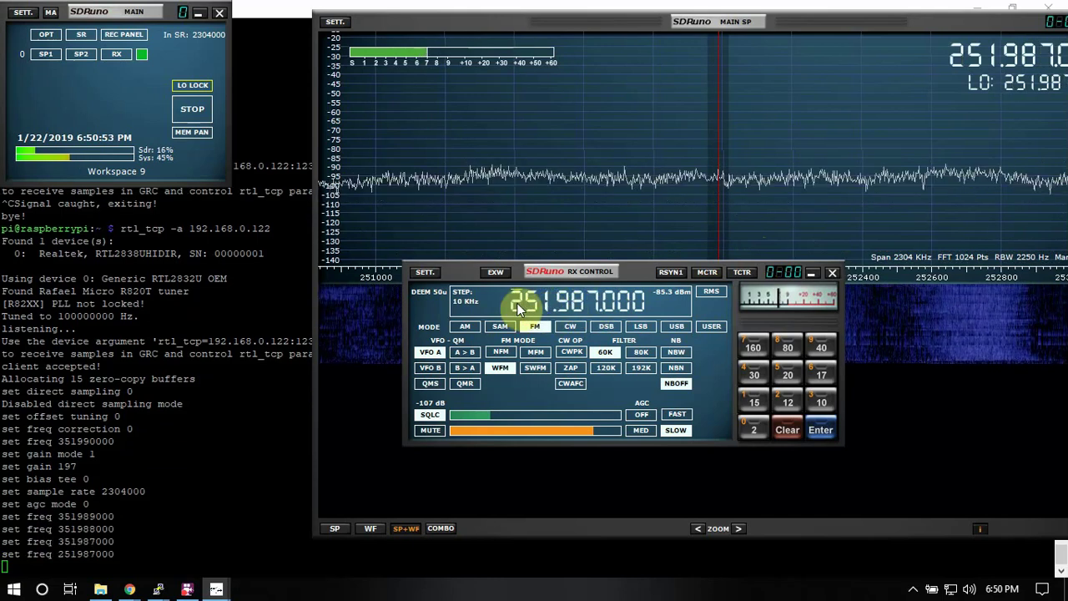
scroll(517, 309, up, 2)
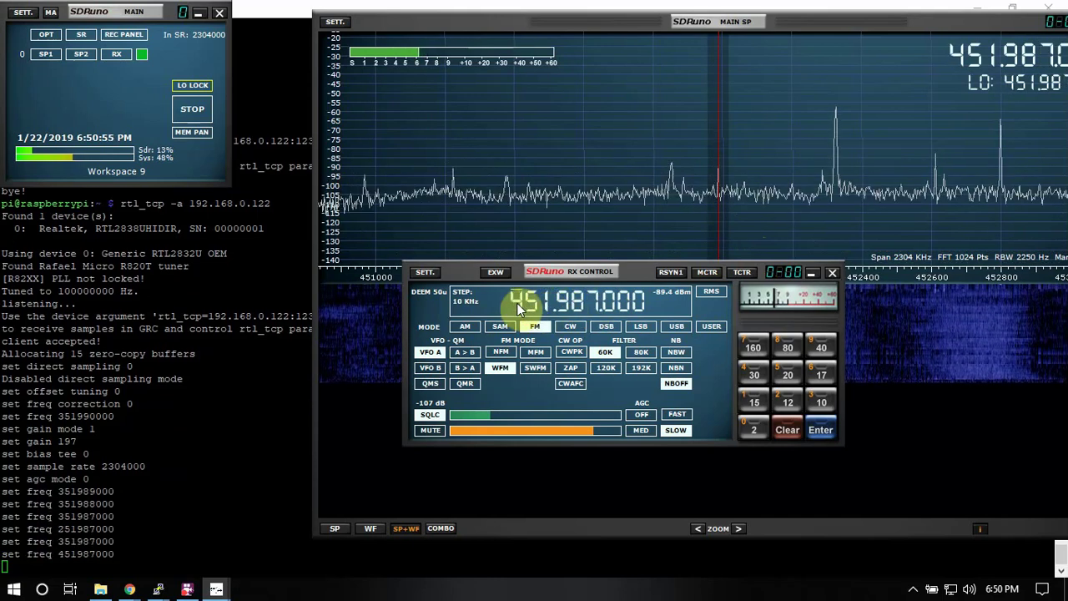
scroll(537, 305, down, 2)
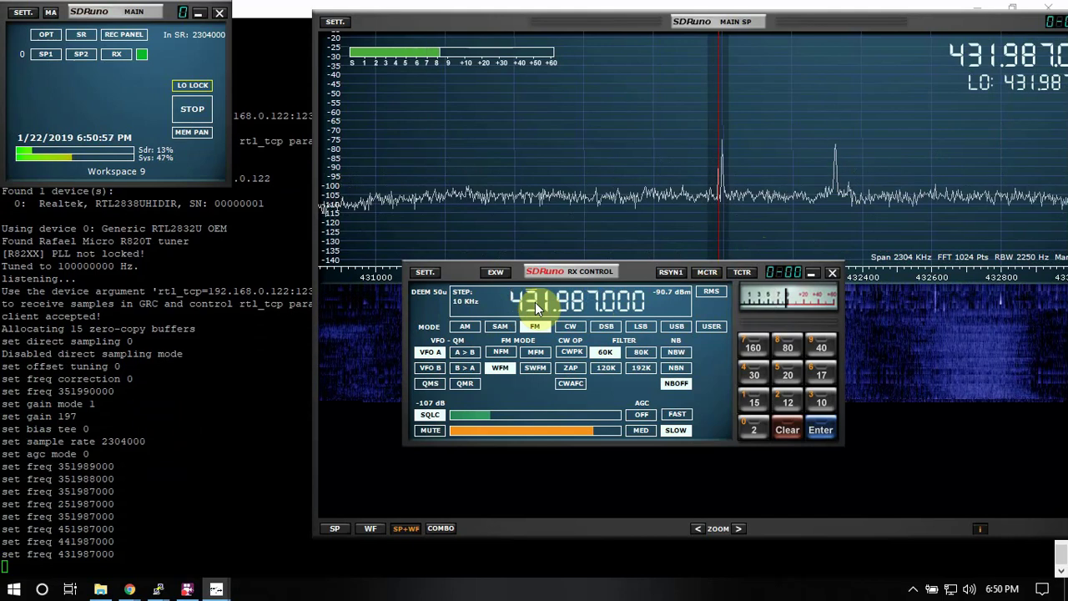
scroll(535, 302, up, 1)
scroll(544, 306, down, 1)
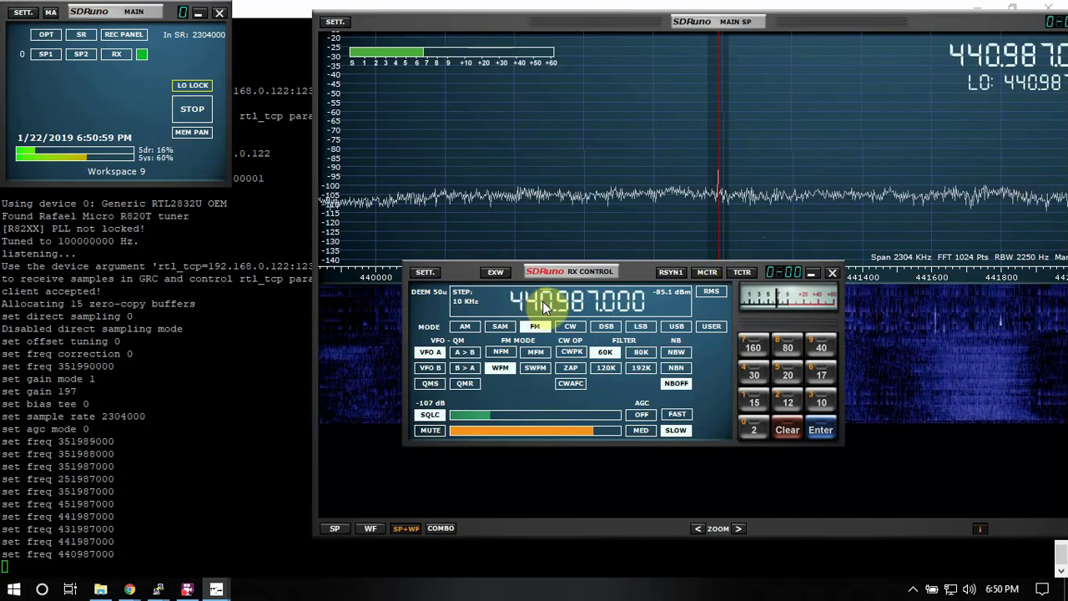
scroll(544, 306, up, 3)
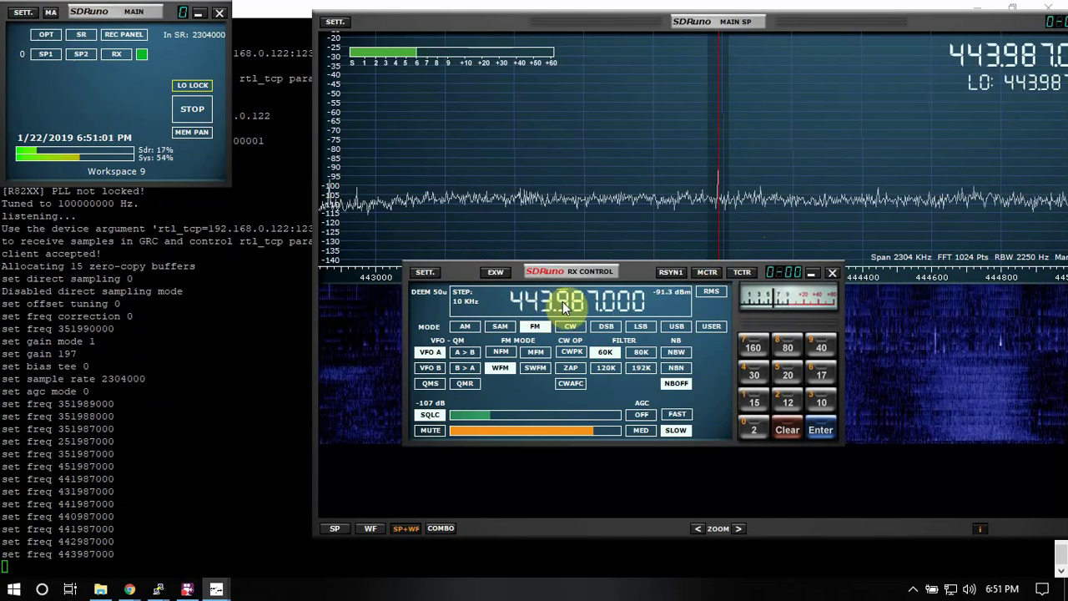
scroll(562, 301, down, 7)
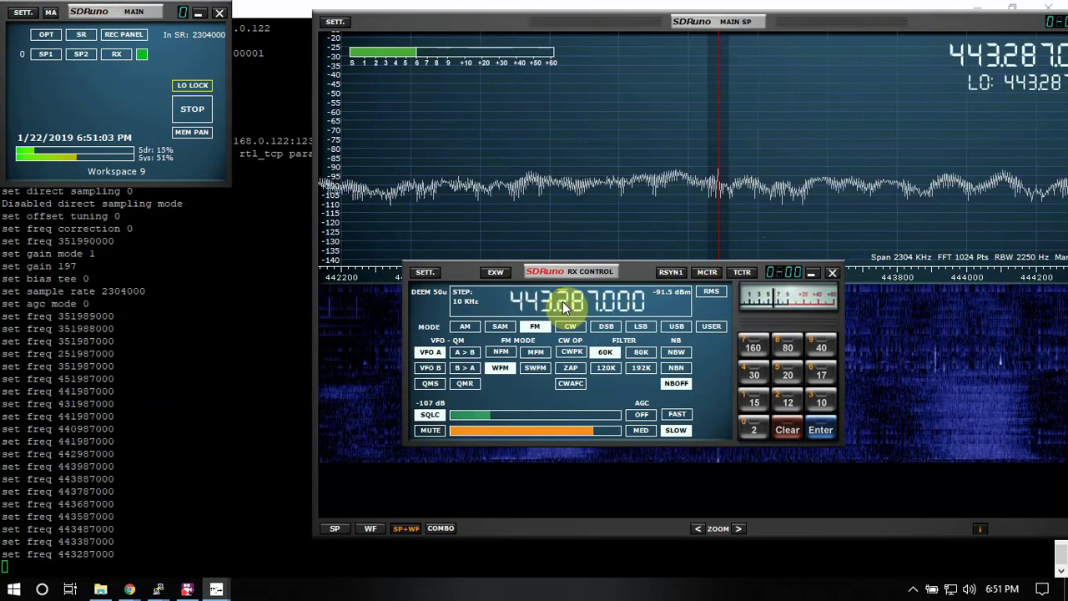
scroll(562, 301, down, 1)
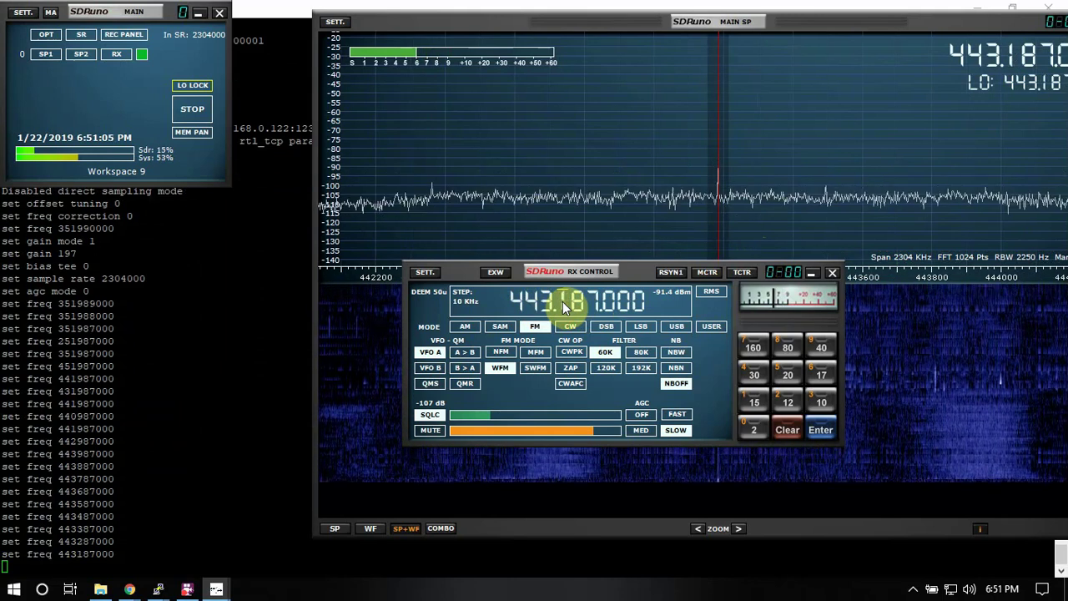
drag(636, 268, 386, 307)
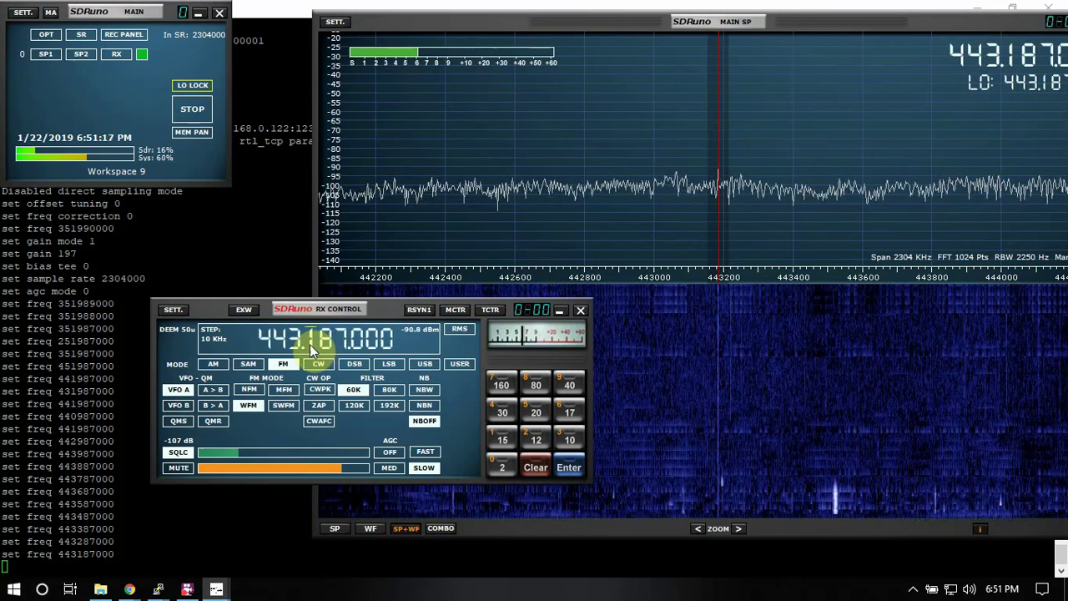
scroll(310, 344, down, 2)
scroll(310, 344, up, 5)
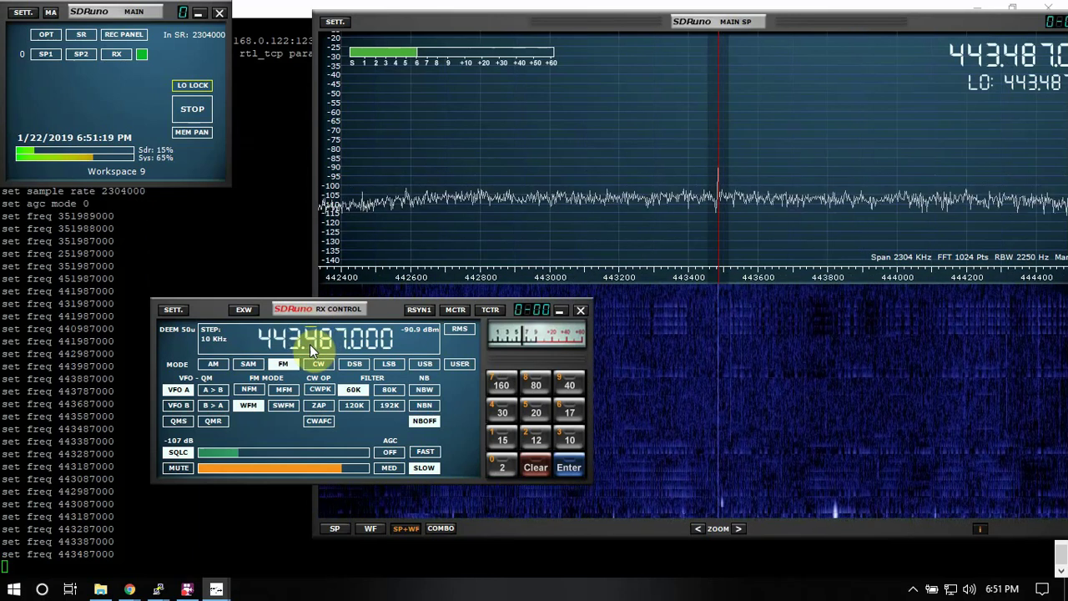
scroll(310, 344, up, 3)
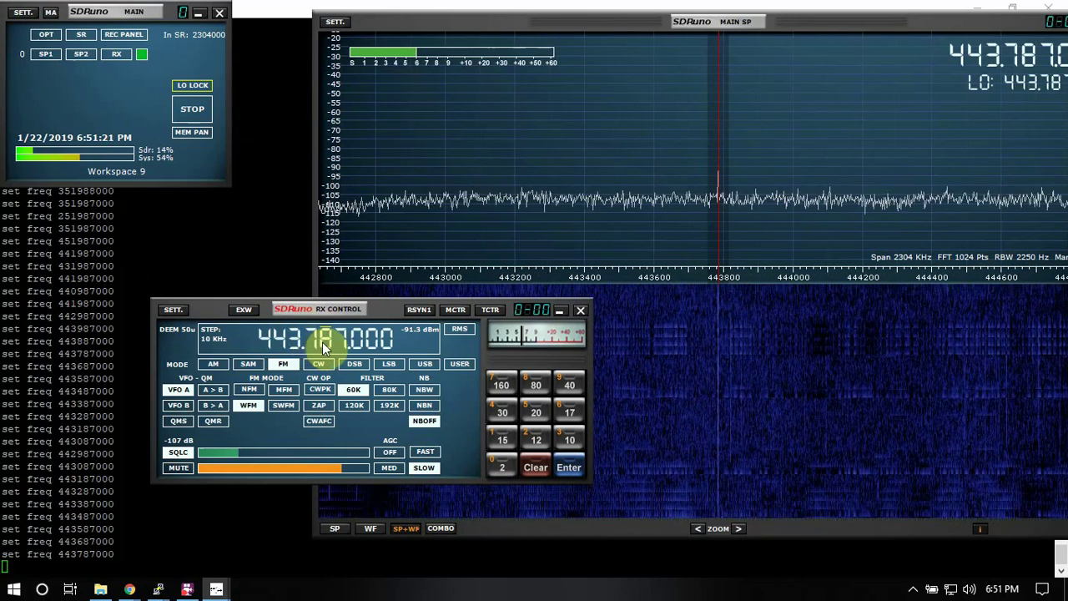
scroll(326, 343, down, 11)
scroll(326, 342, up, 1)
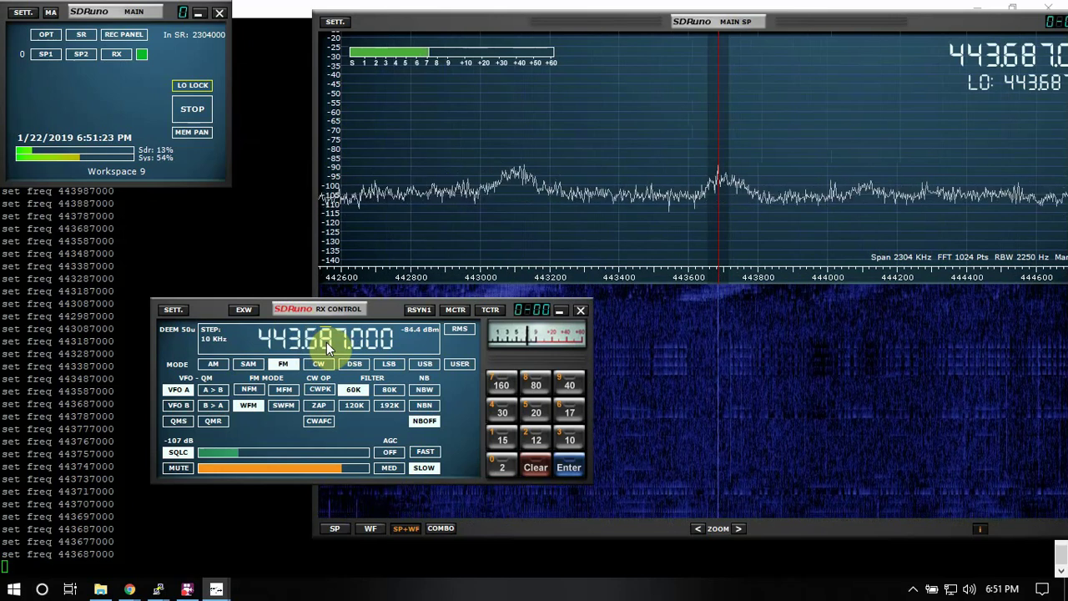
scroll(327, 342, up, 2)
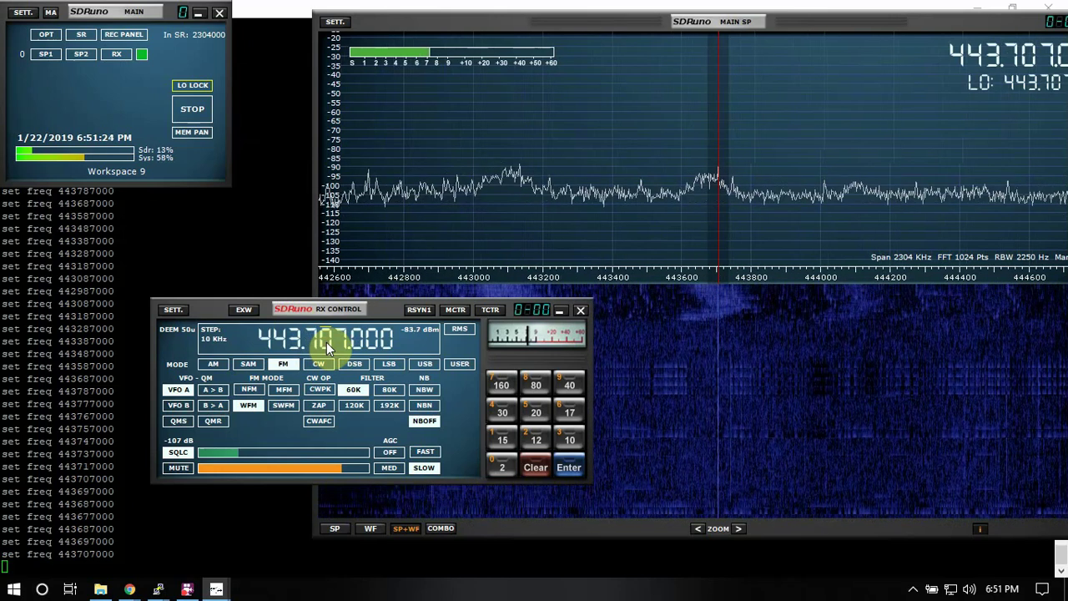
scroll(344, 341, up, 3)
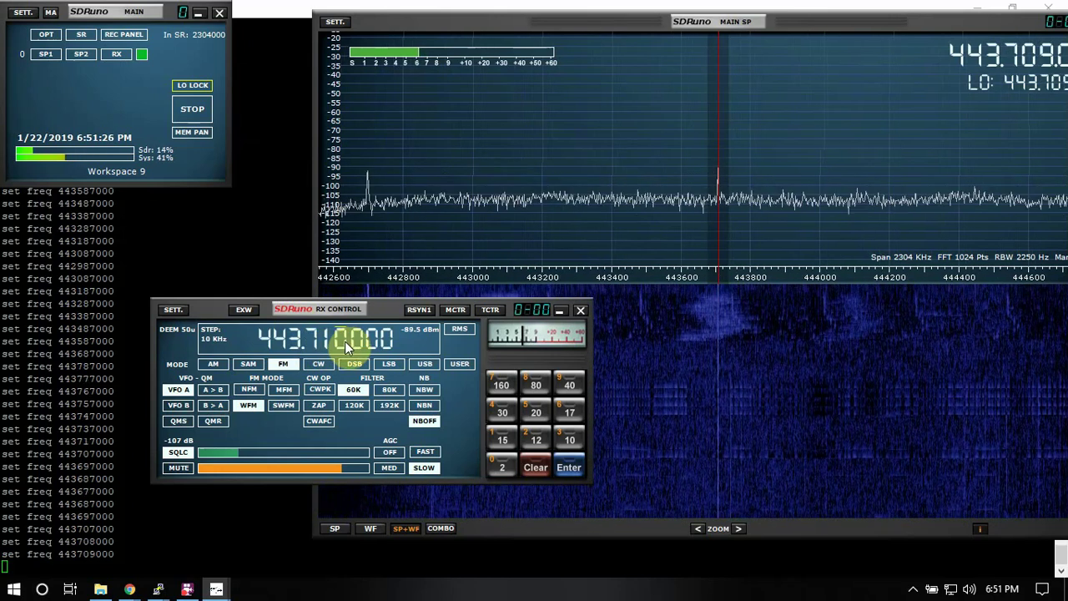
scroll(344, 342, up, 1)
scroll(345, 342, down, 10)
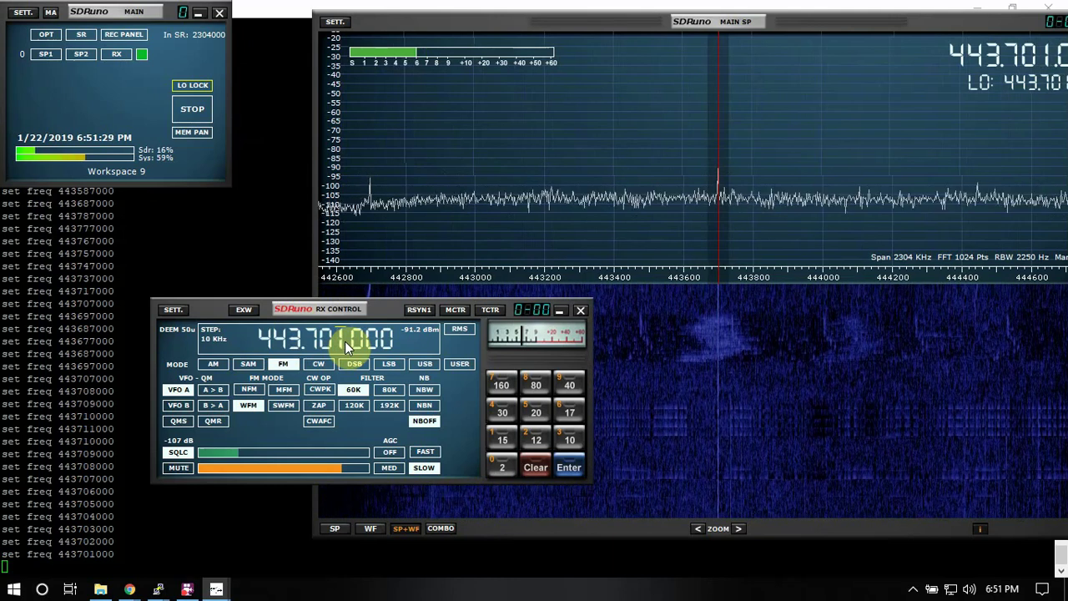
scroll(345, 341, down, 1)
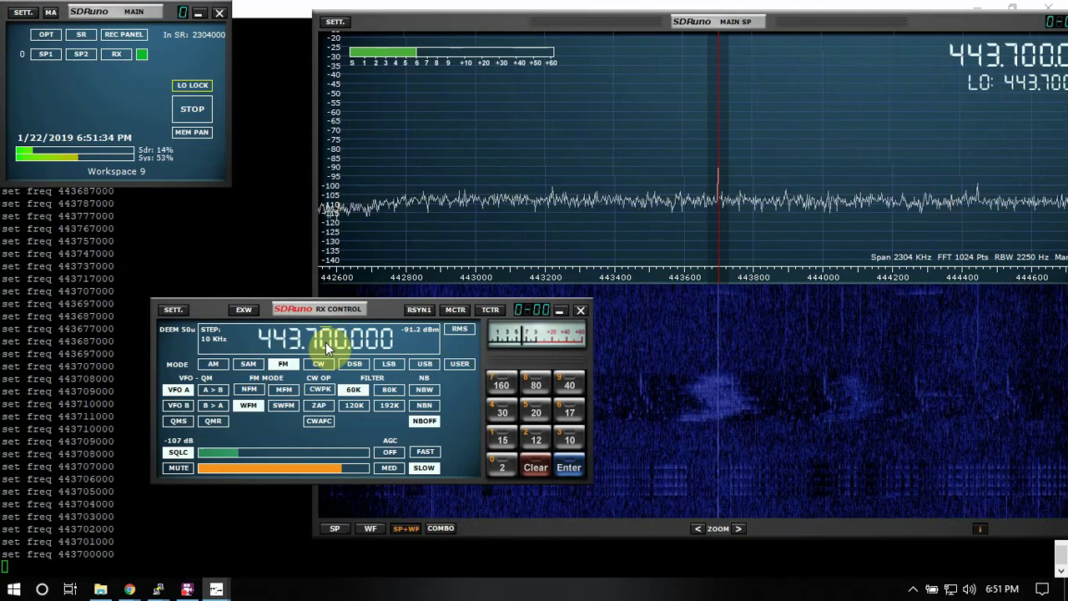
Step: Select AM demodulation in RX Control and retune from 443.700 down to 128.575 MHz
click(212, 366)
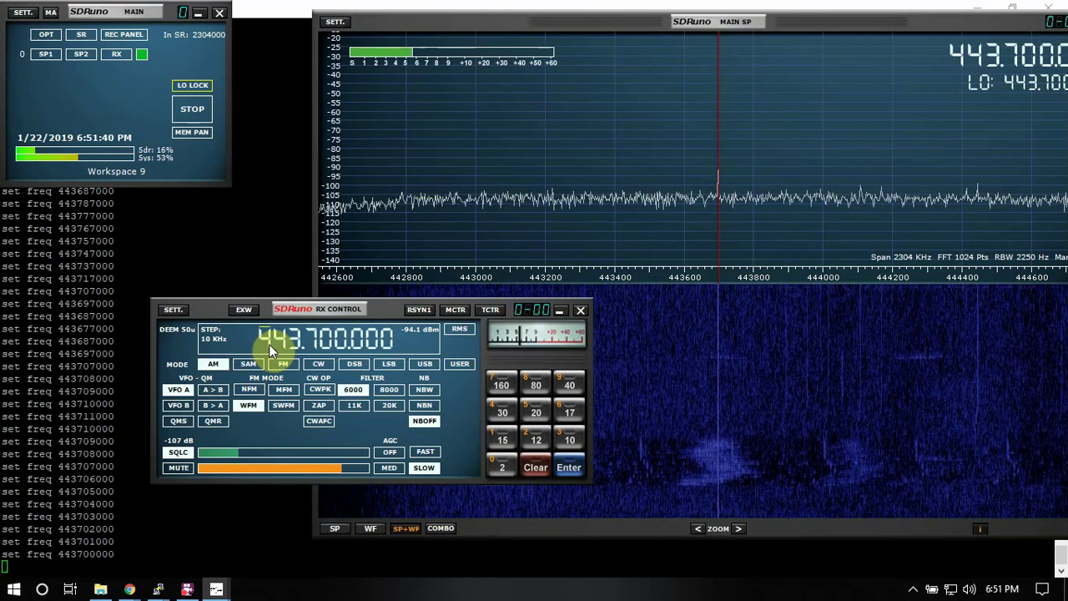
scroll(269, 344, up, 5)
scroll(269, 344, down, 8)
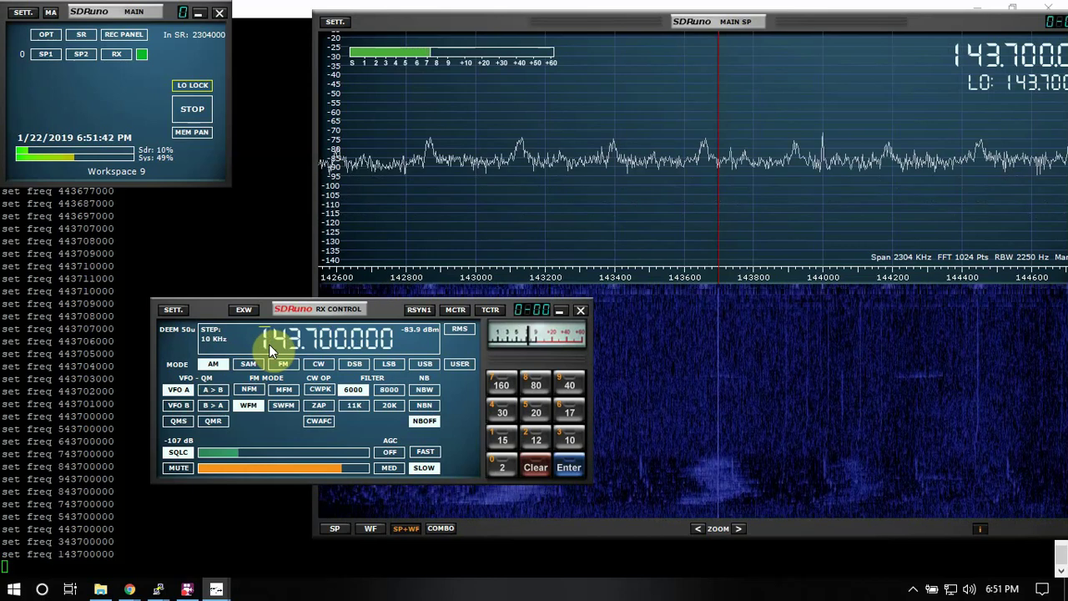
scroll(281, 345, down, 2)
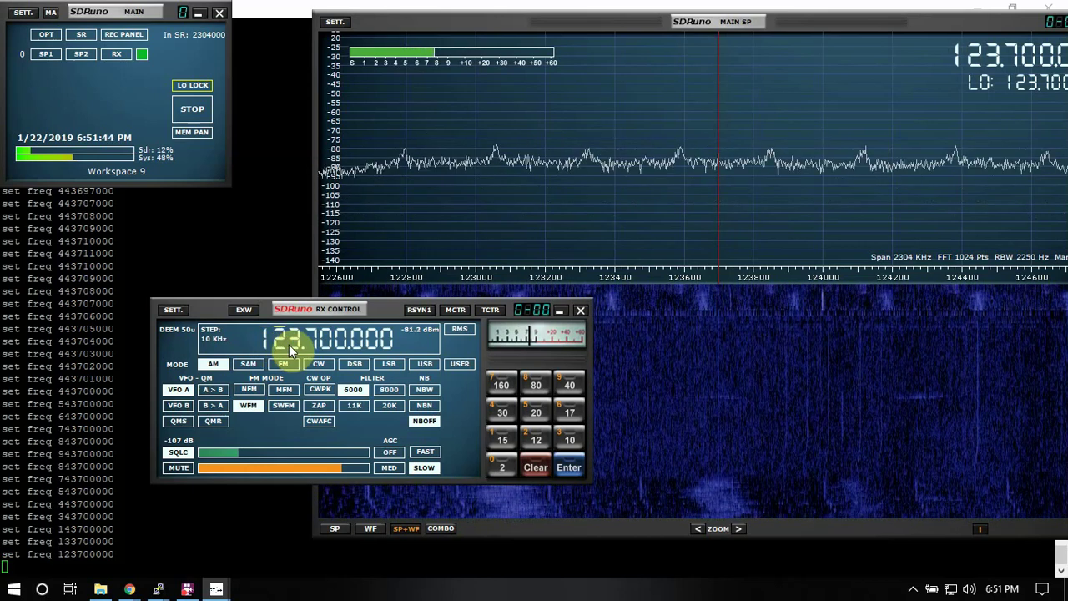
scroll(289, 344, down, 2)
scroll(291, 345, up, 6)
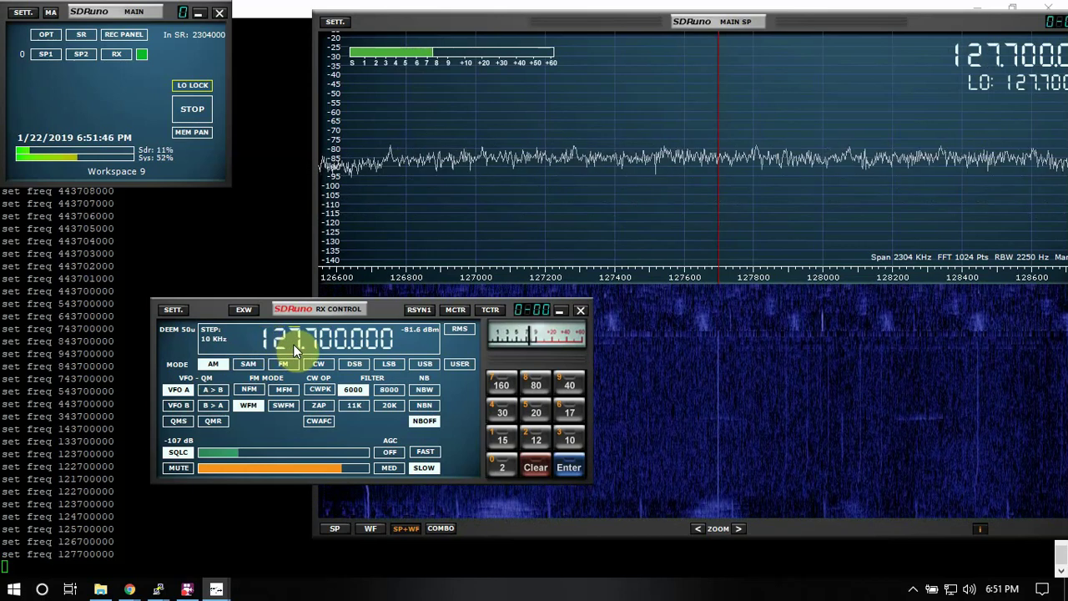
scroll(293, 344, up, 1)
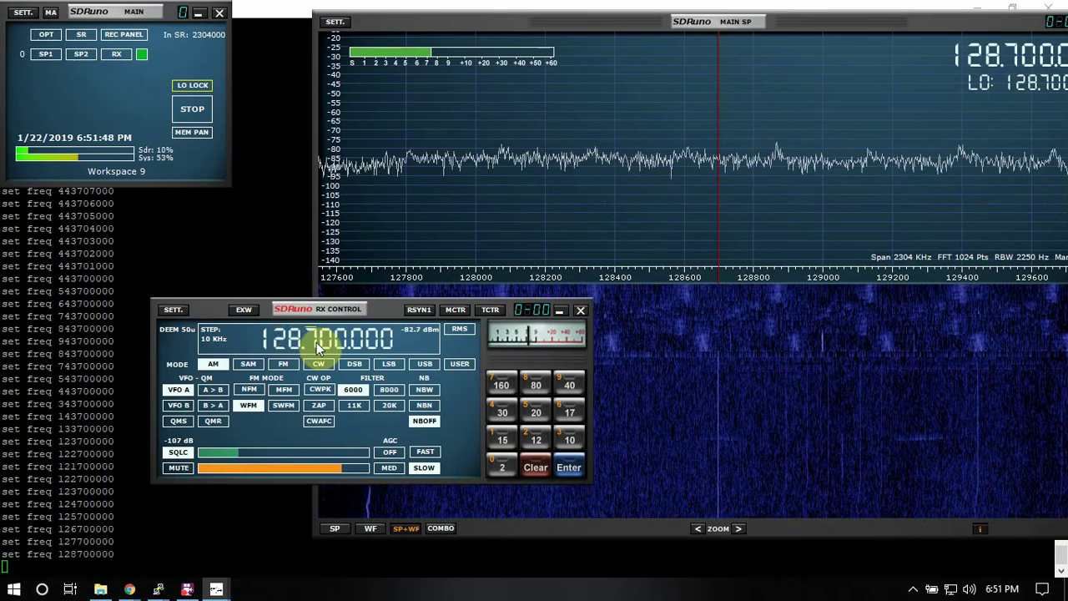
scroll(317, 342, down, 5)
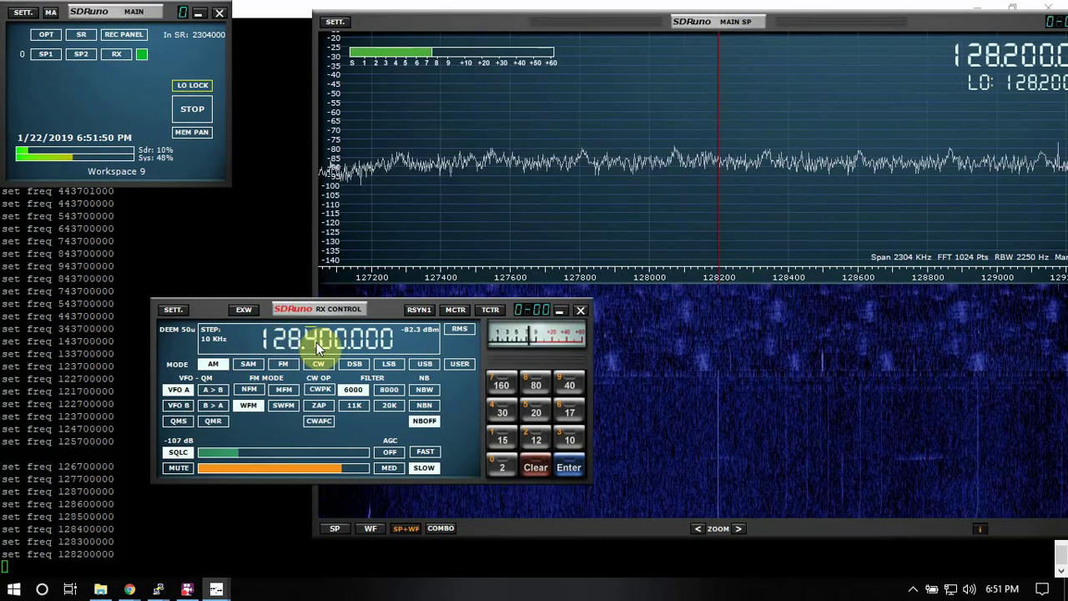
scroll(316, 342, up, 3)
scroll(324, 341, up, 2)
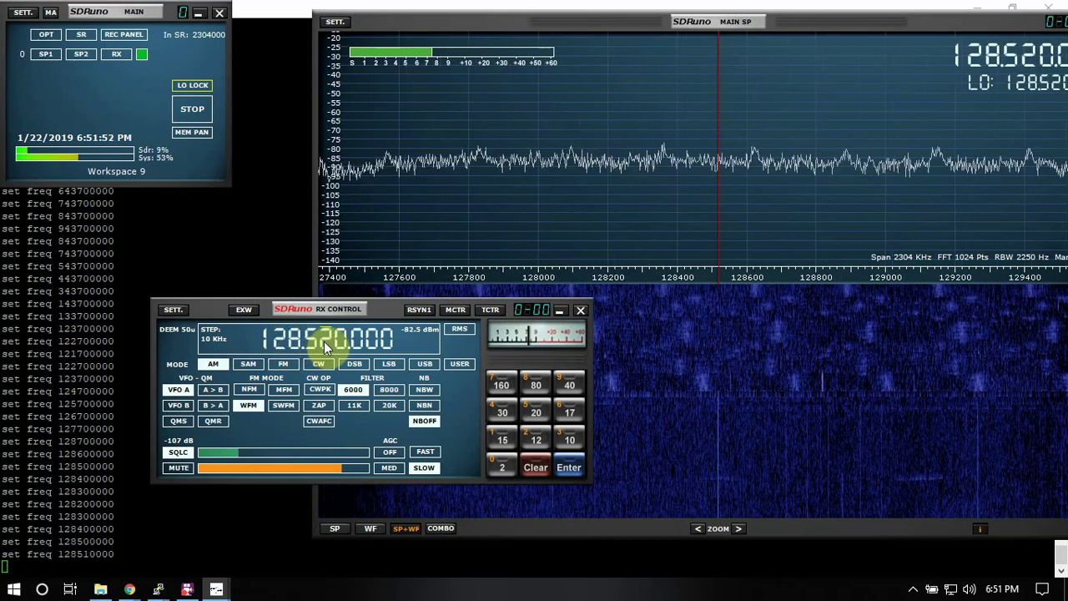
scroll(323, 342, up, 5)
scroll(338, 341, up, 5)
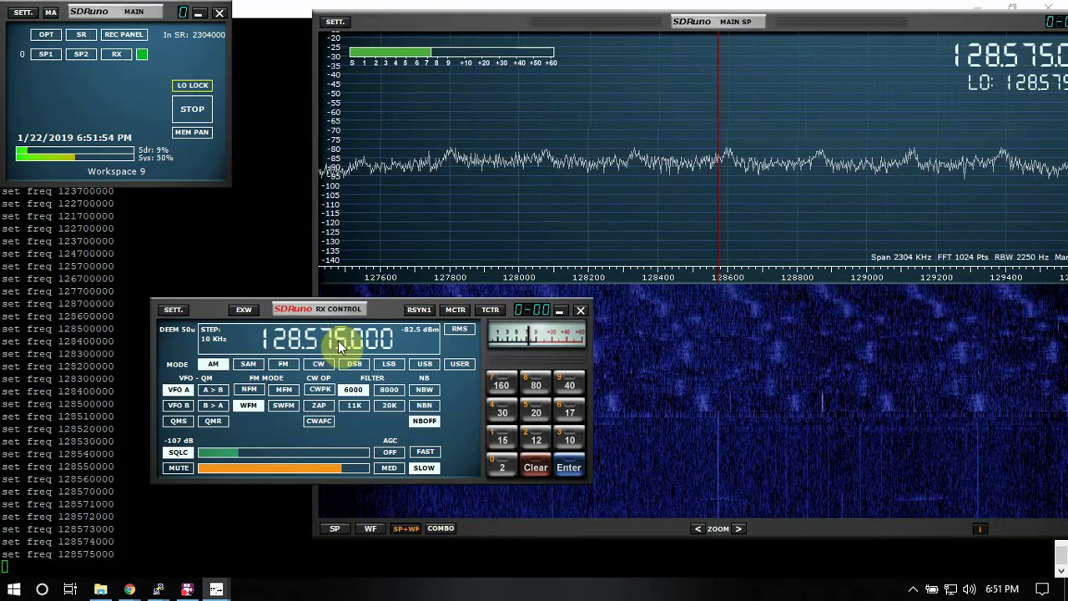
scroll(297, 347, down, 1)
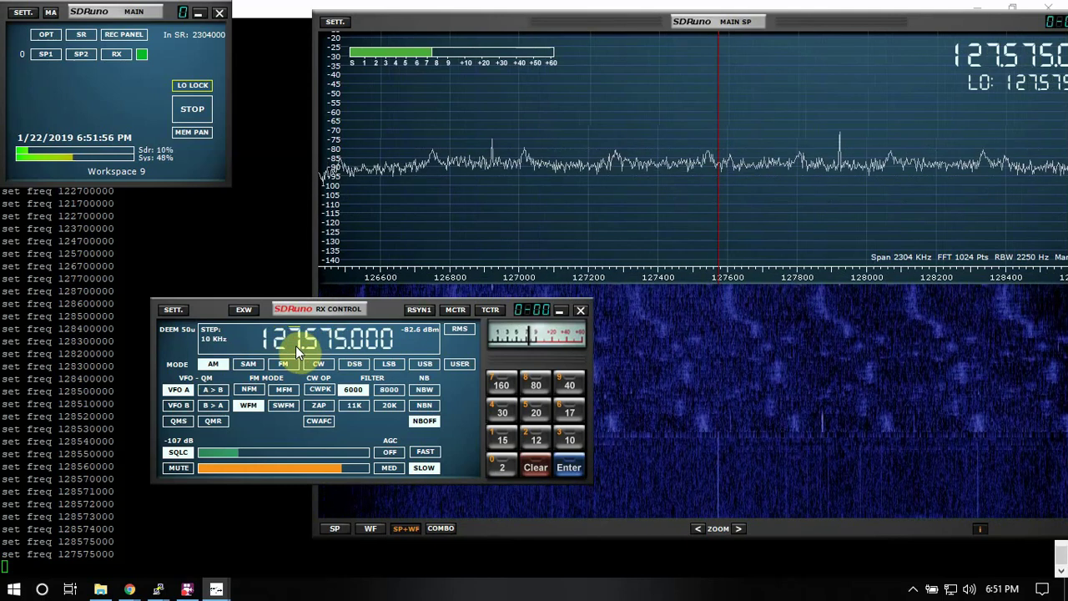
scroll(295, 345, down, 1)
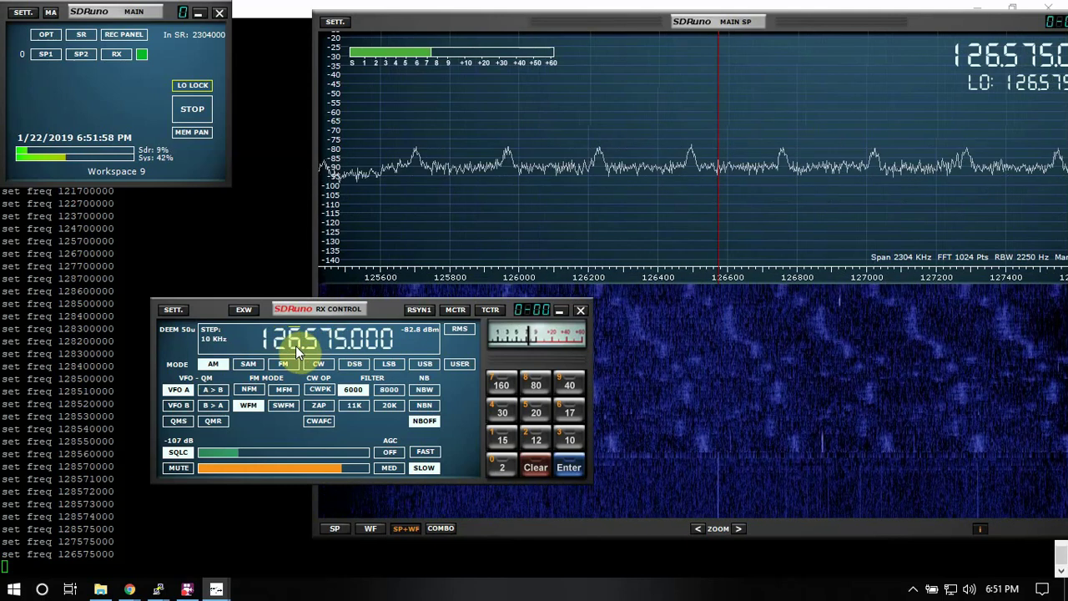
scroll(296, 346, down, 1)
scroll(295, 346, up, 3)
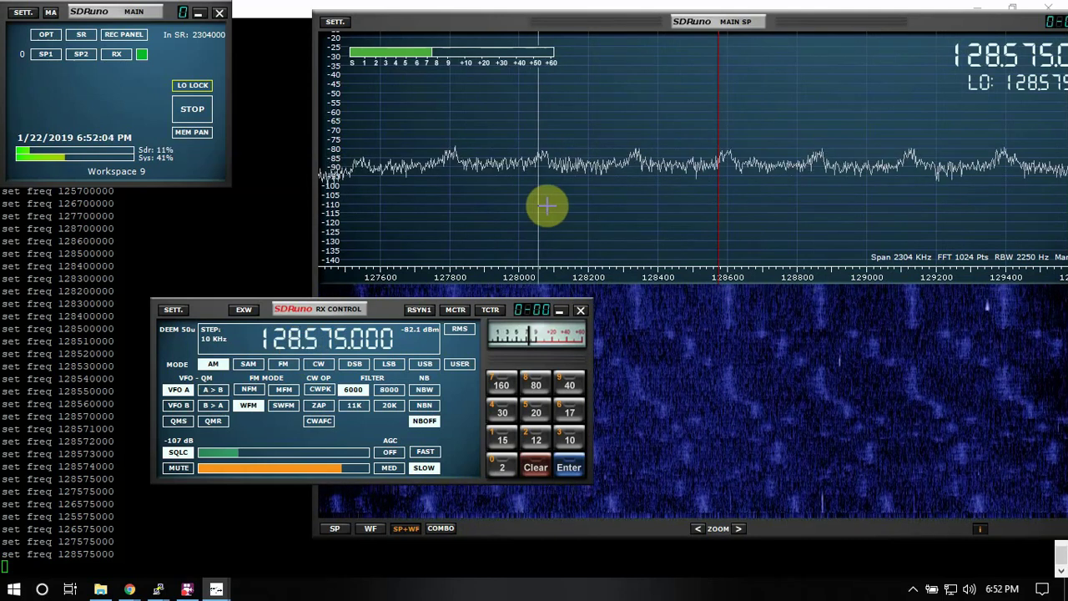
Step: Lower the audio volume and stop streaming from the rtl_tcp server
click(279, 469)
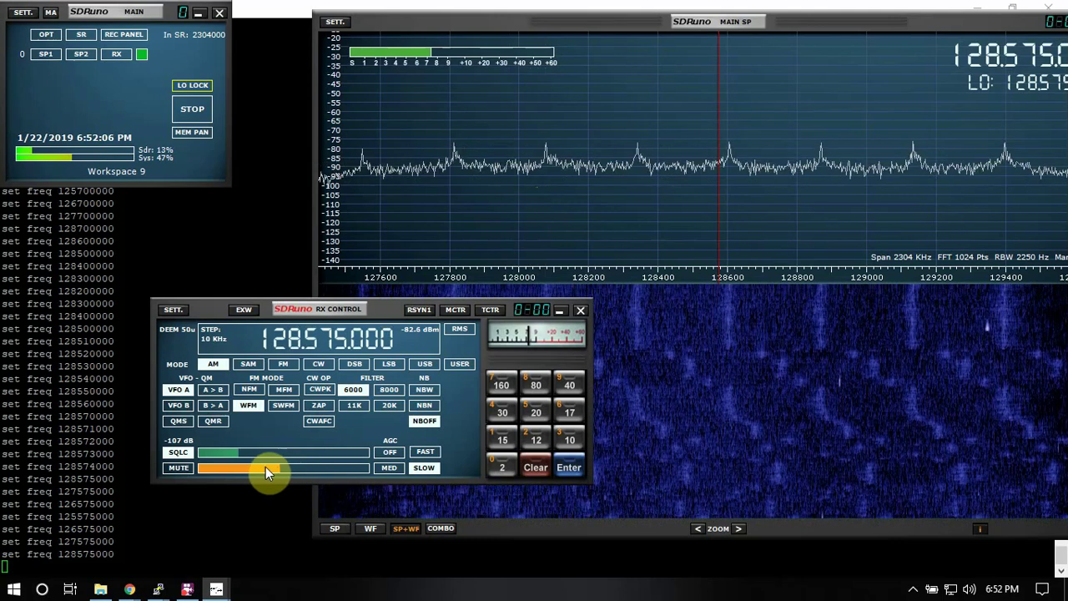
drag(265, 467, 215, 470)
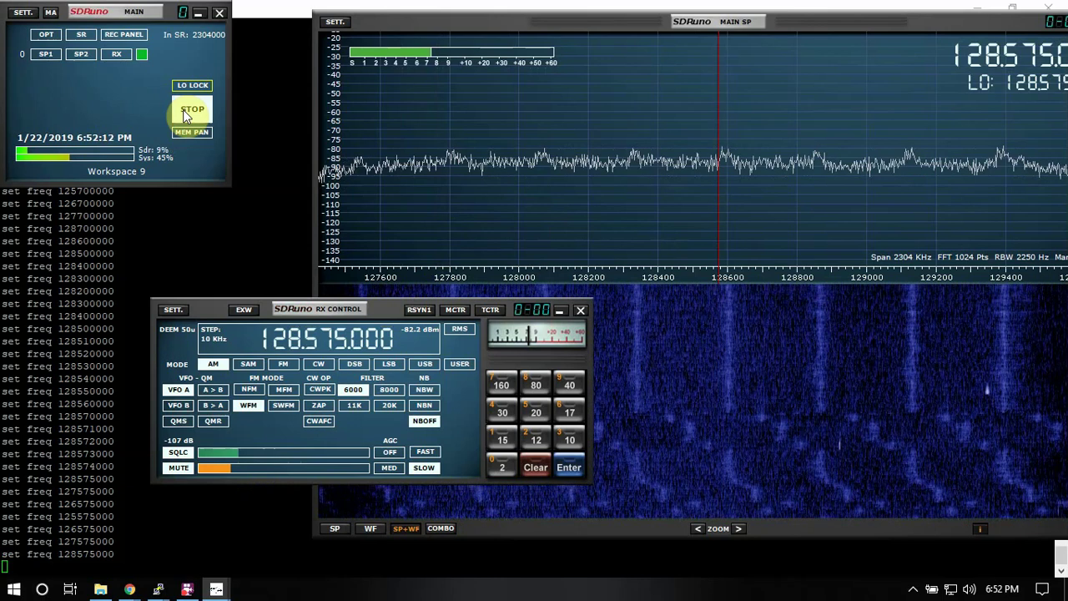
click(188, 112)
Step: Close the RX Control and spectrum/waterfall windows
click(581, 313)
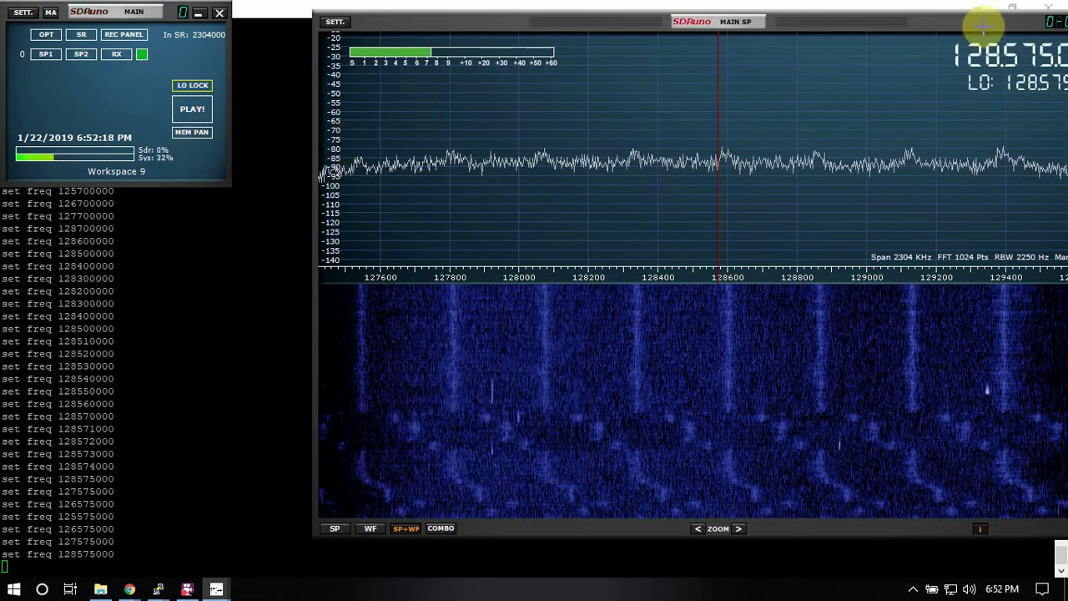
drag(966, 27, 829, 46)
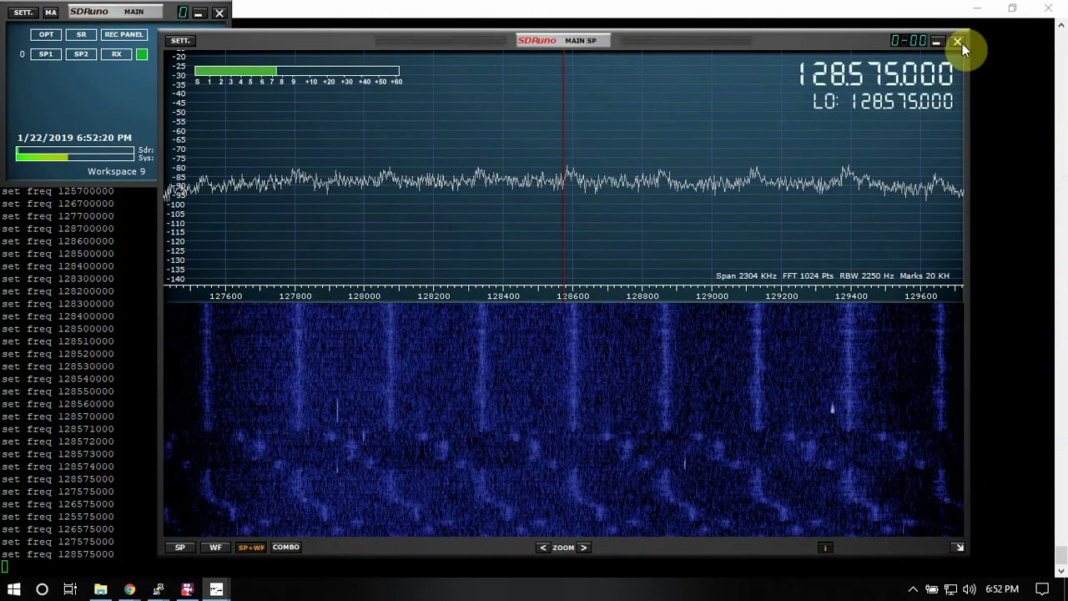
click(960, 43)
Step: Close the main SDRuno panel and press Ctrl+C in PuTTY to stop rtl_tcp
click(219, 12)
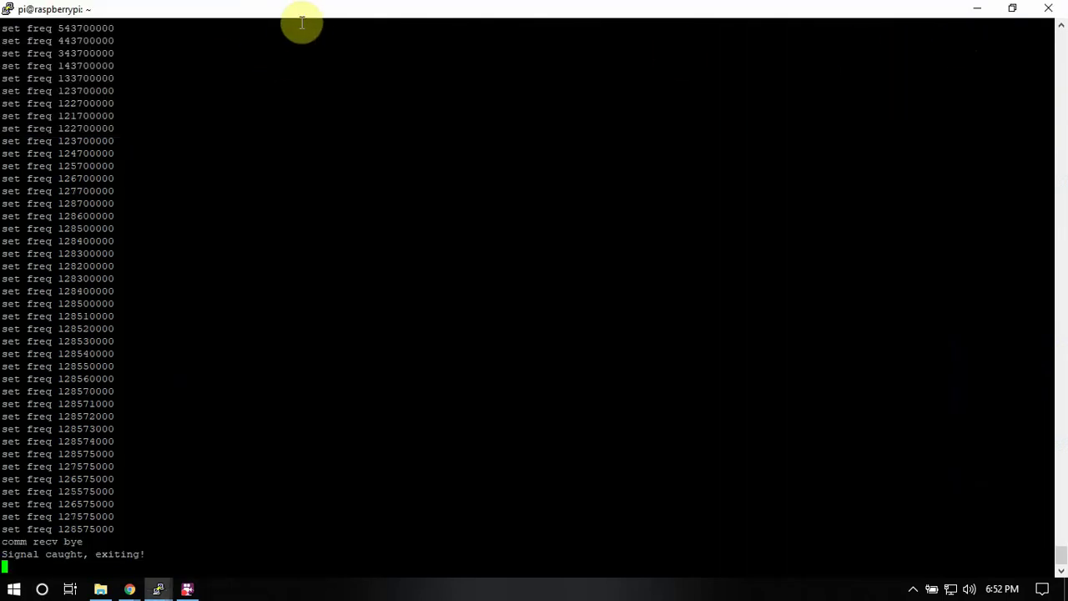
click(348, 237)
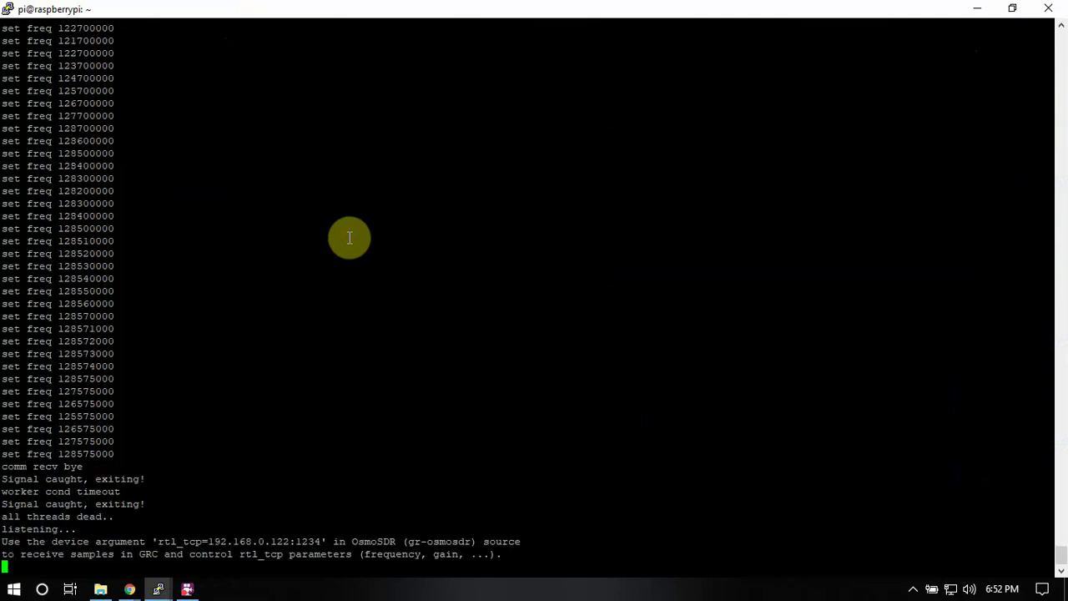
key(ctrl+c)
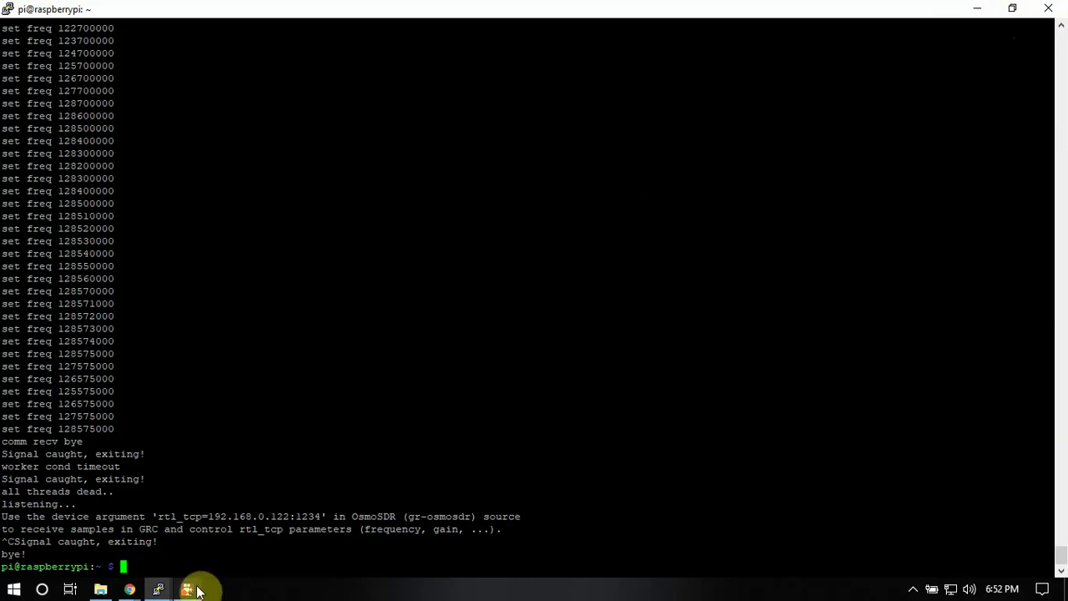
mouse_move(198, 591)
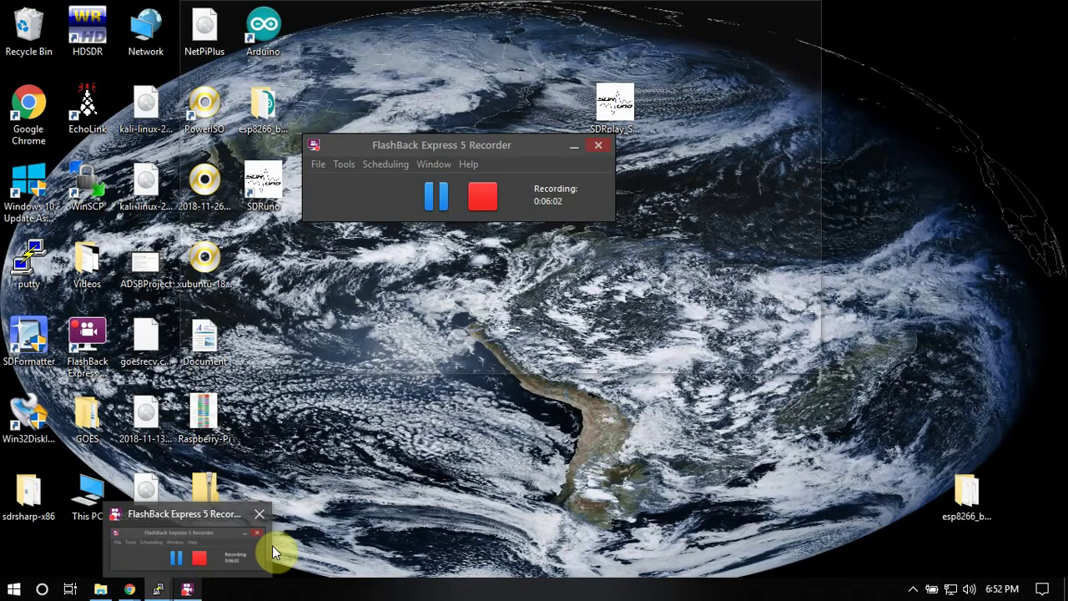